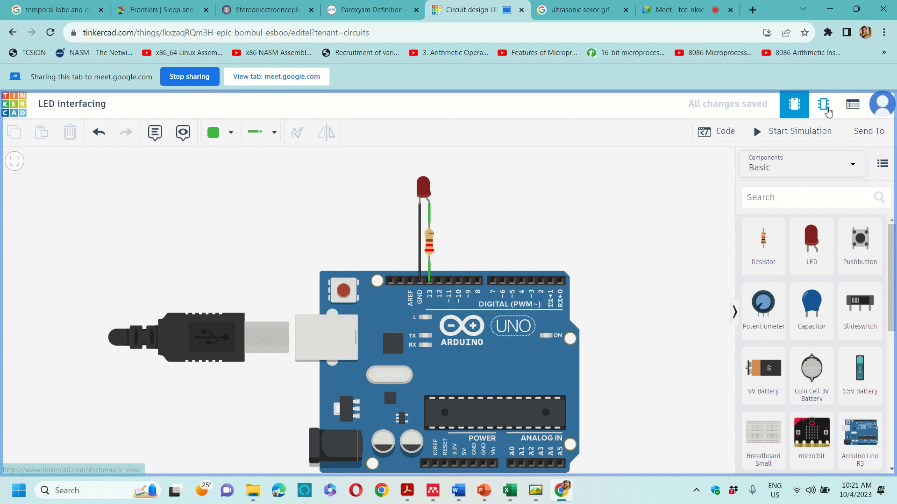
- Examine the LED circuit's schematic view, including the Arduino, resistor, LED and ground connections
click(827, 111)
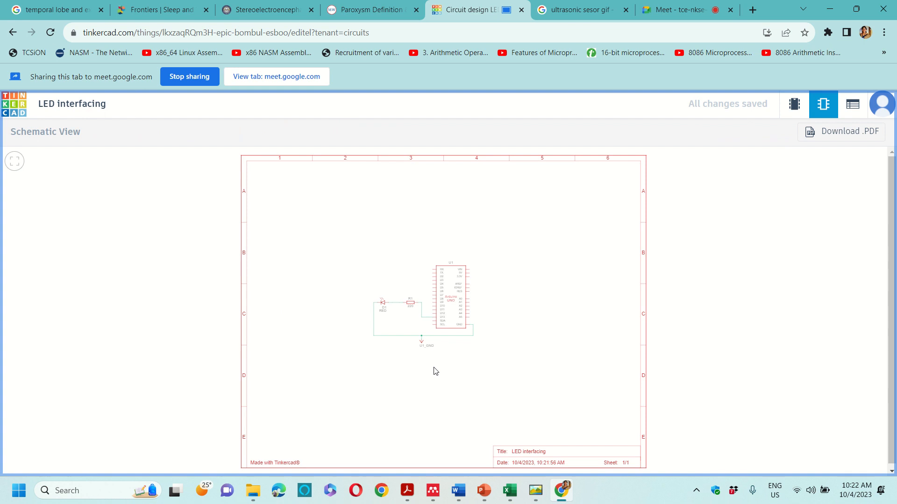
scroll(435, 371, down, 3)
scroll(434, 371, up, 1)
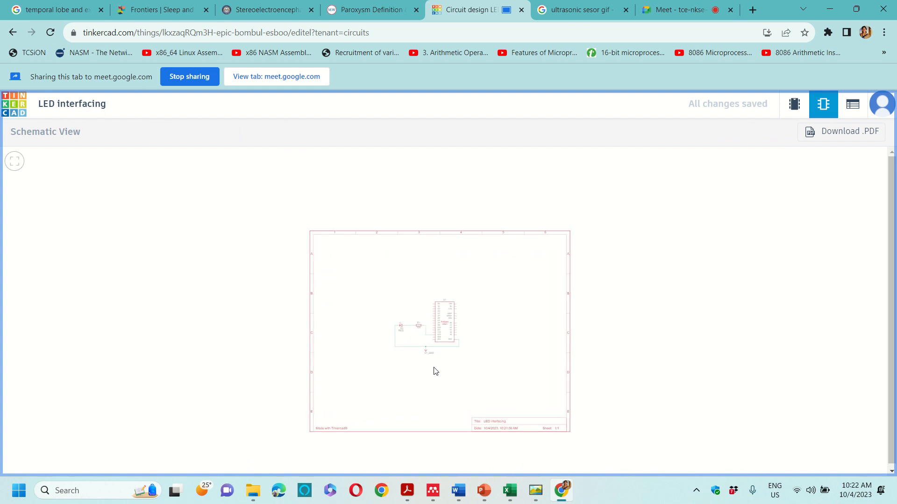
scroll(434, 371, down, 2)
scroll(435, 372, up, 5)
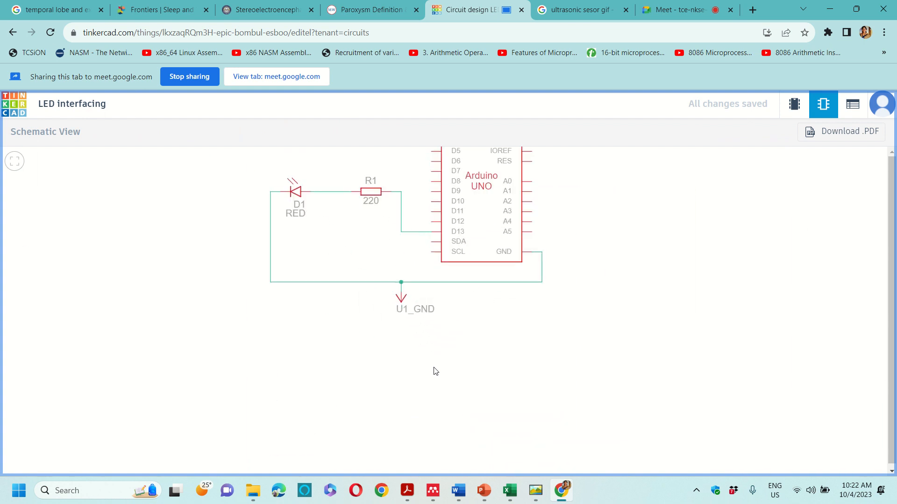
scroll(435, 372, down, 4)
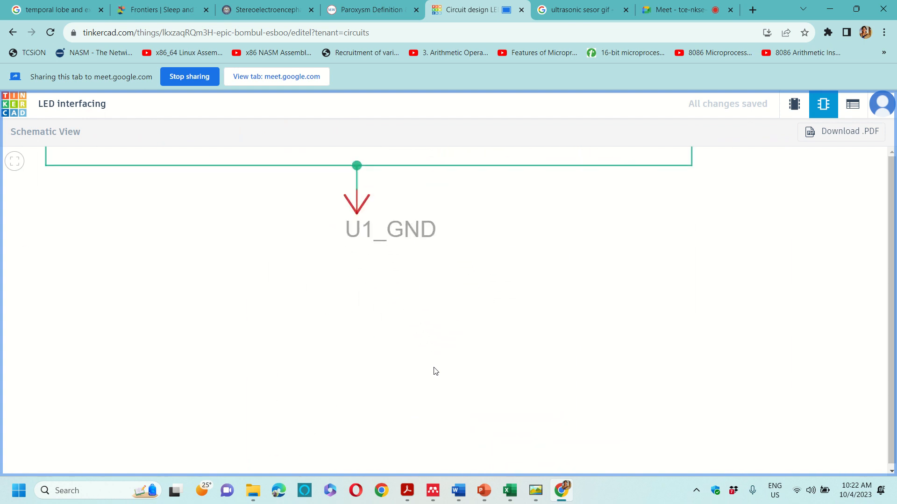
scroll(435, 372, down, 3)
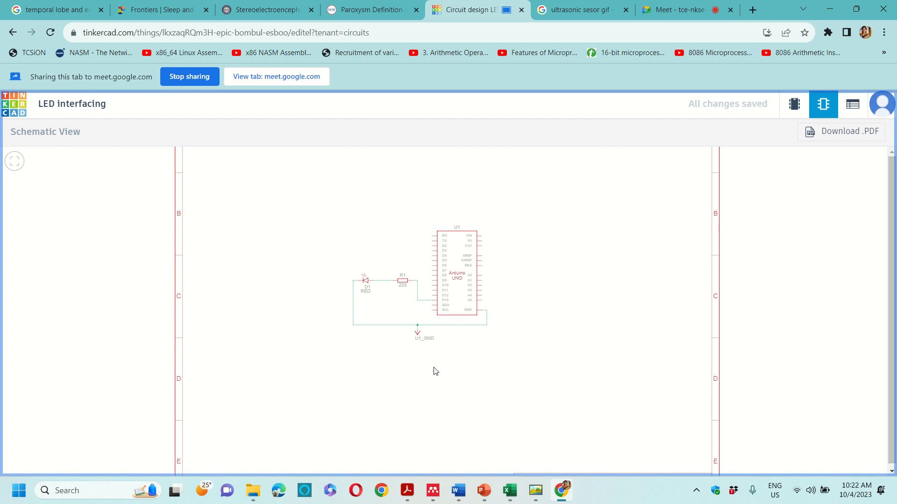
- Review the component list and compare it with the schematic, ending on the circuit view
click(849, 109)
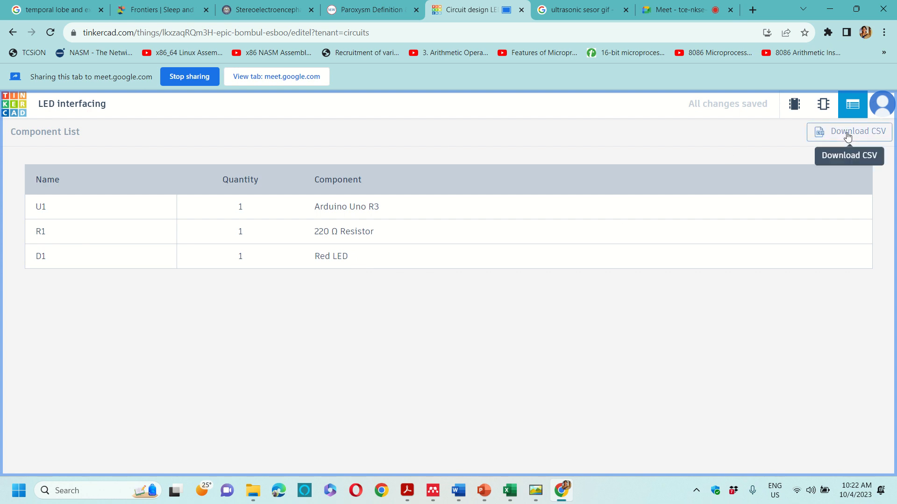
click(794, 104)
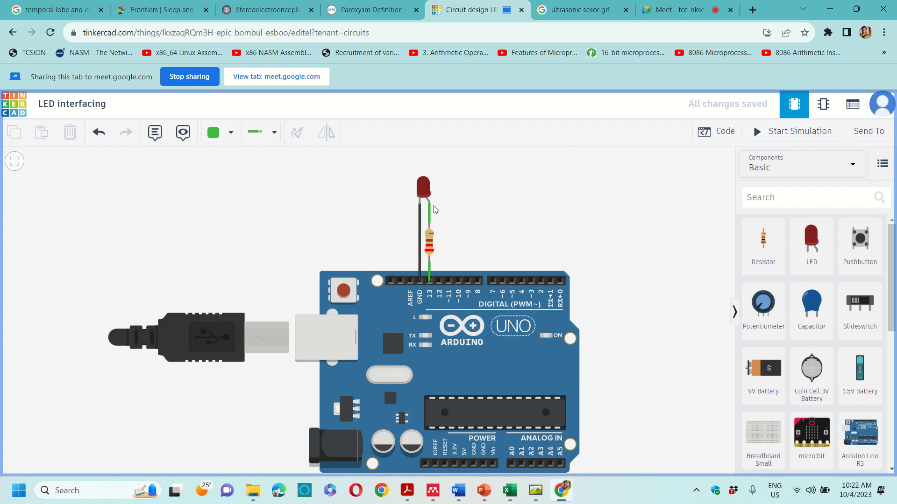
click(820, 114)
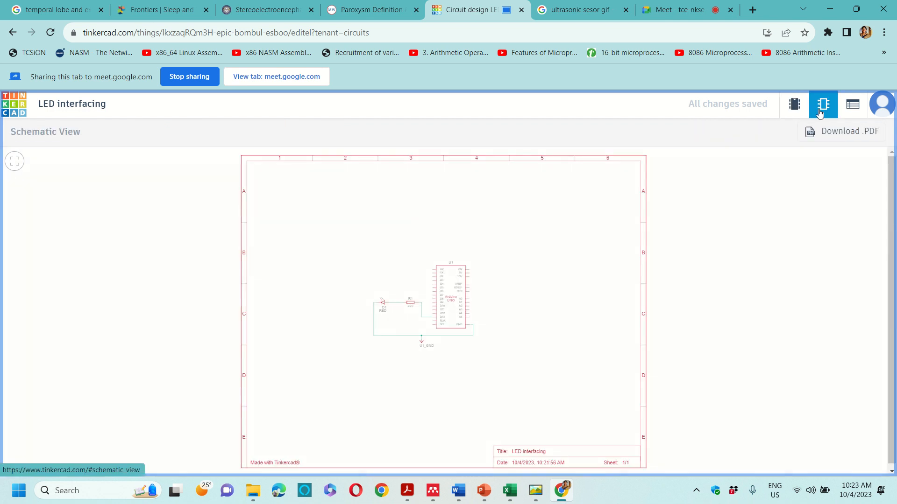
click(850, 104)
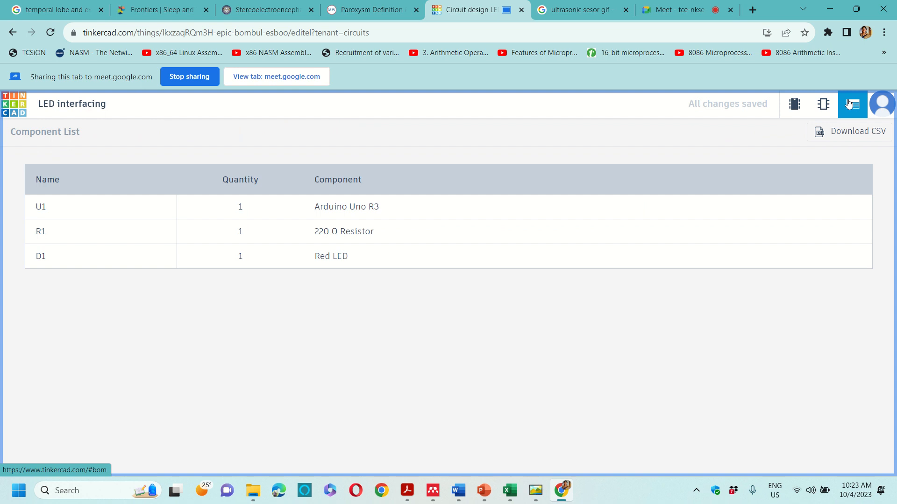
click(821, 111)
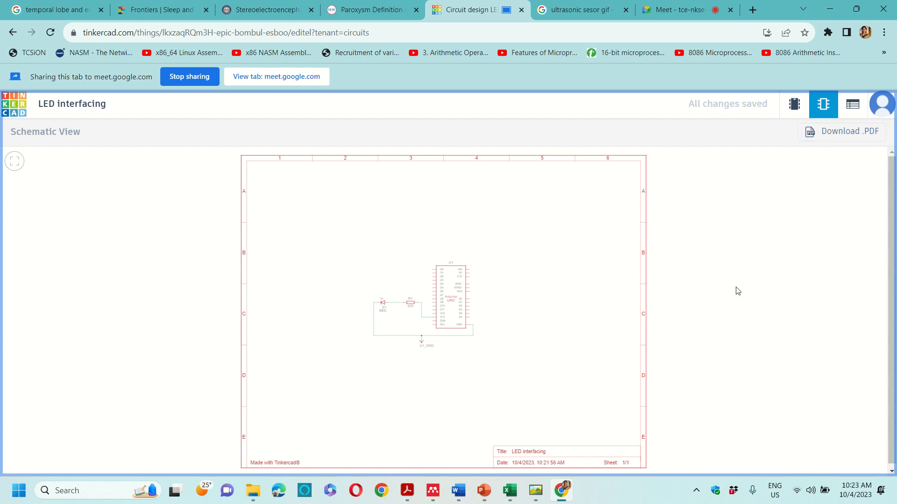
click(797, 99)
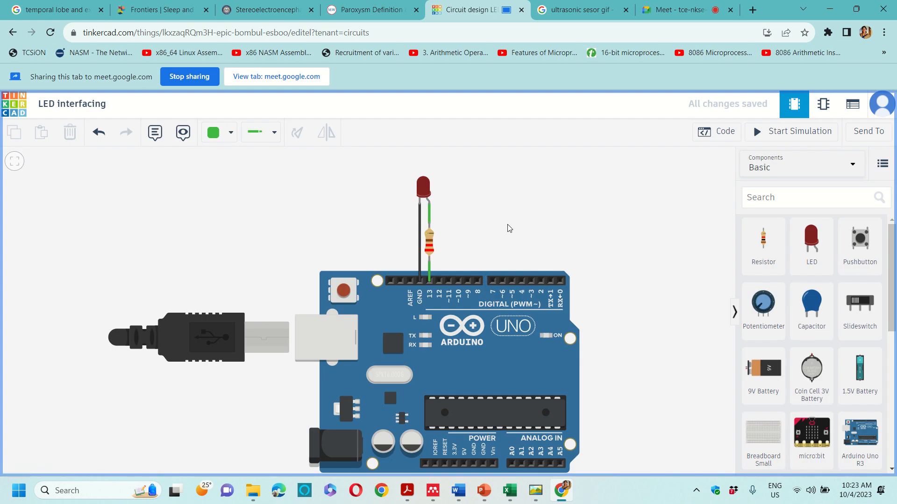
click(419, 242)
key(Delete)
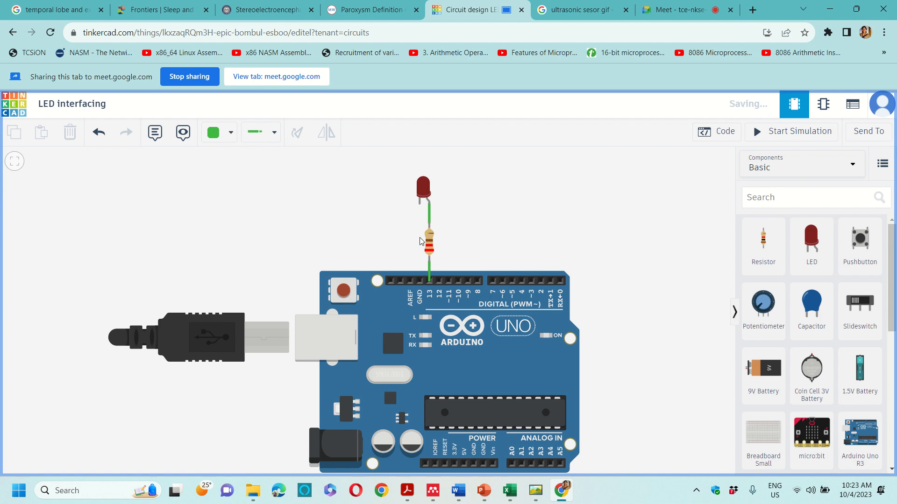
click(429, 245)
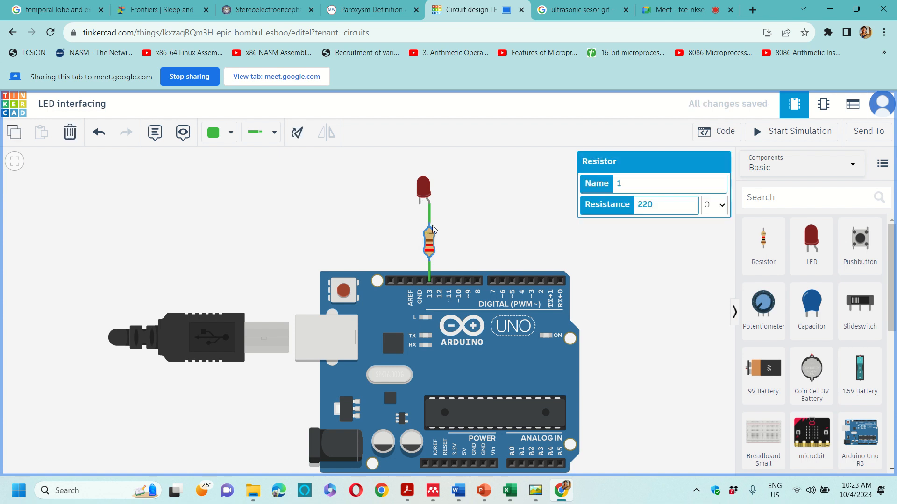
click(431, 225)
key(Delete)
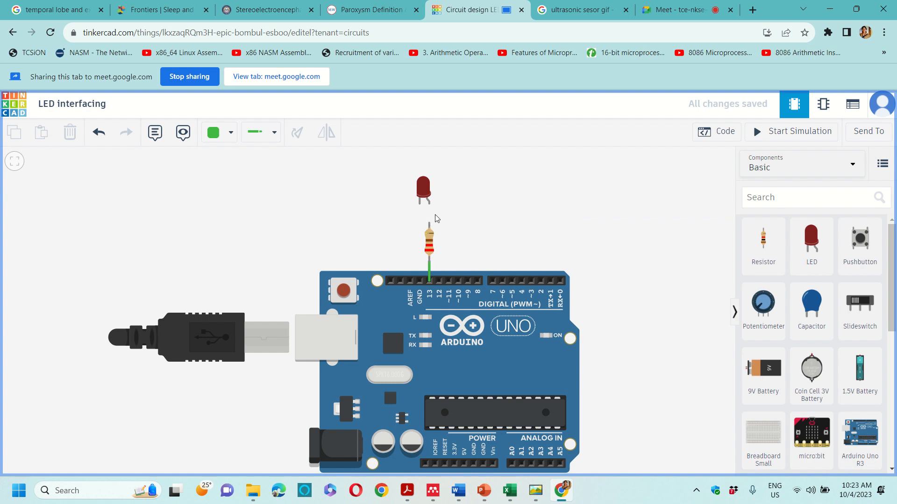
key(ctrl+z)
key(ctrl+z)
- Append "common cathode" to the design's title "LED interfacing"
click(109, 107)
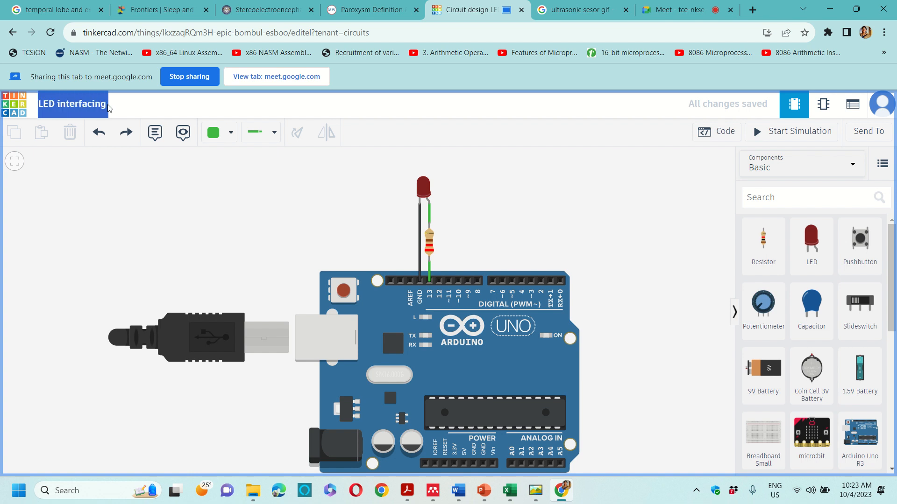
click(108, 106)
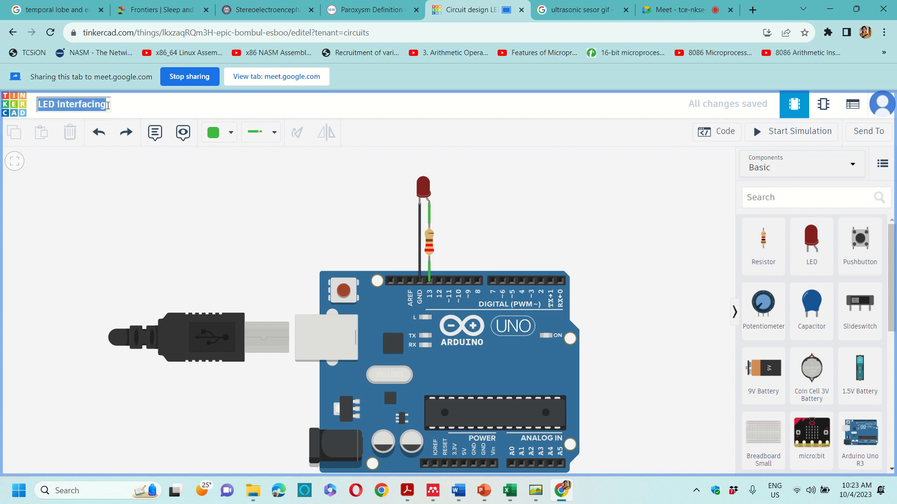
click(107, 105)
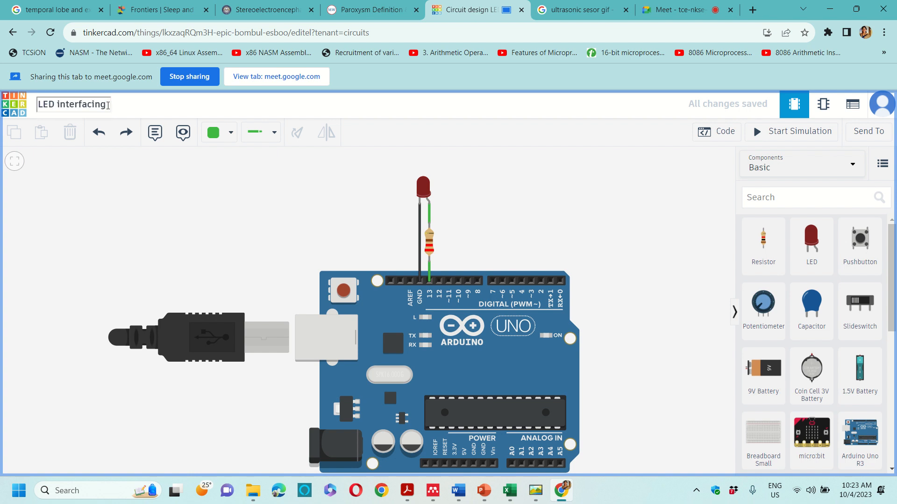
text(comm)
text(on cathode)
click(20, 224)
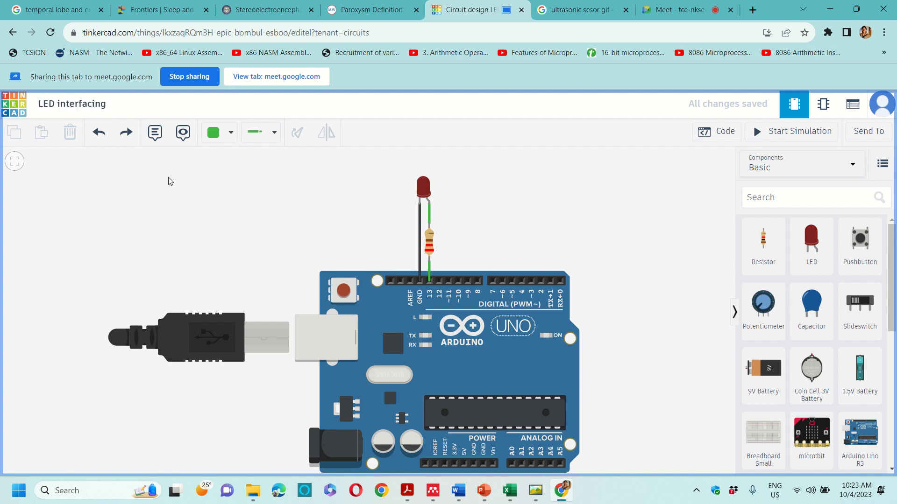
- Return to the dashboard and create a new circuit design
click(12, 32)
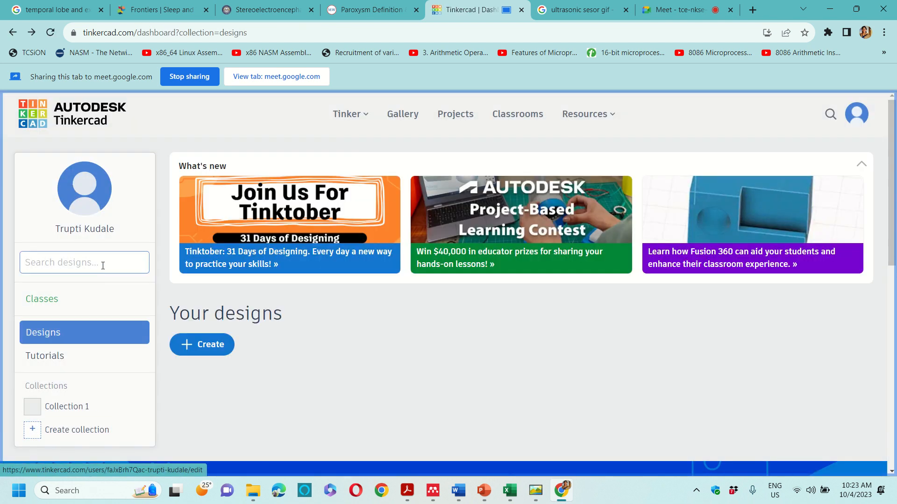
click(202, 344)
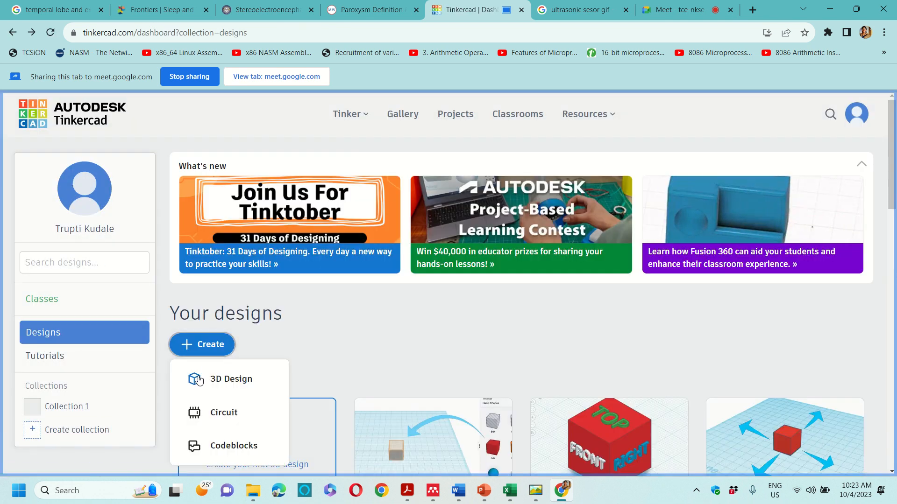
click(198, 413)
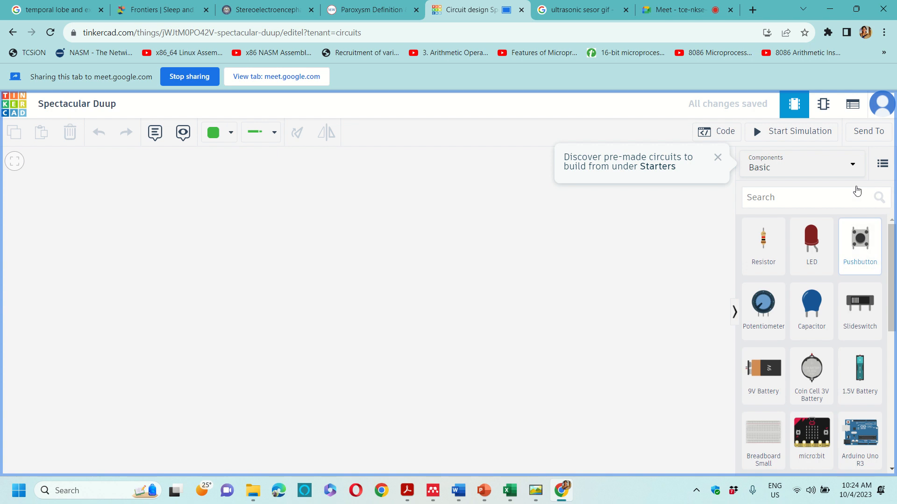
- Place the Blink starter circuit from the Arduino starters in the empty workspace
click(805, 169)
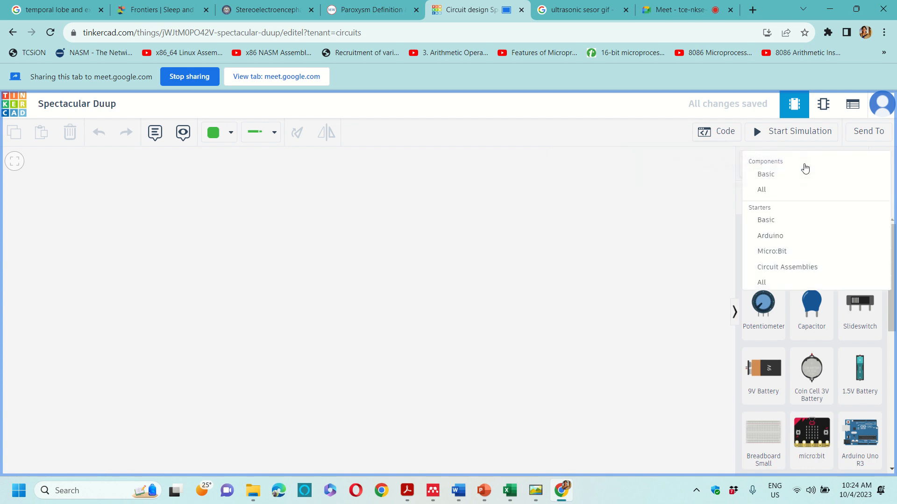
click(781, 235)
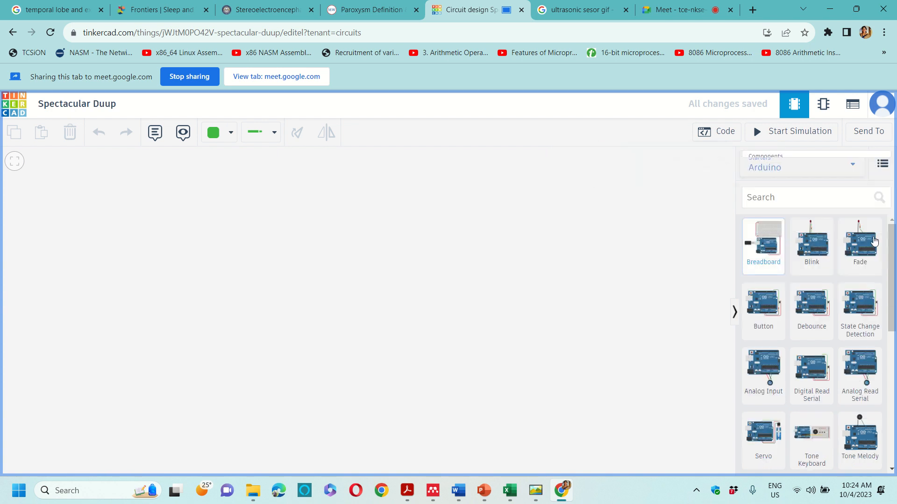
drag(813, 262, 365, 350)
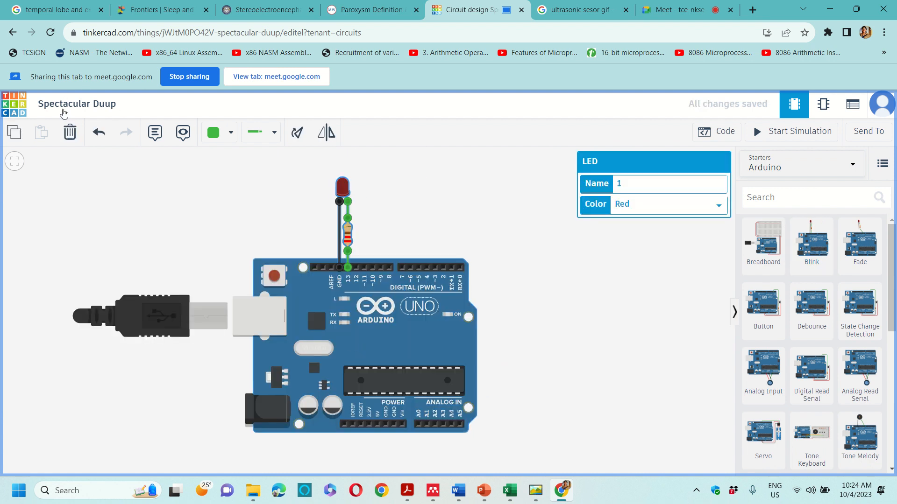
- Rename the new design as "led interfacing with common anode"
click(68, 107)
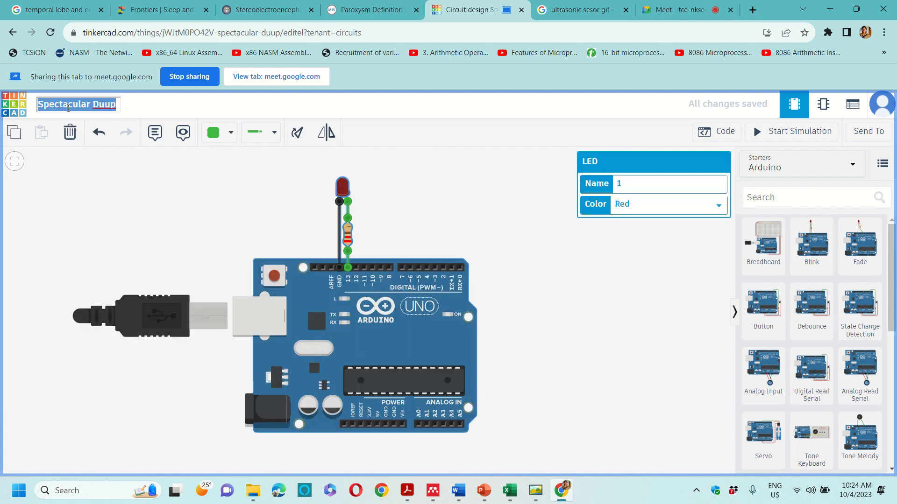
text(led i)
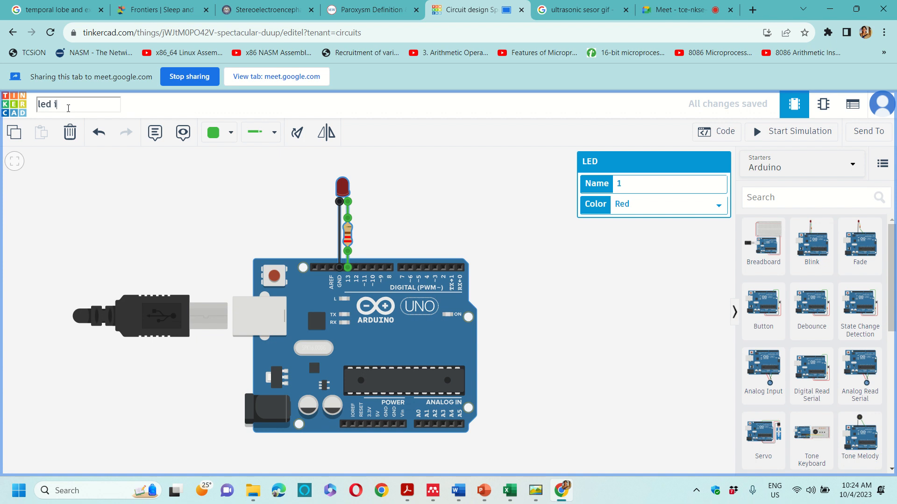
text(nterfacing with co)
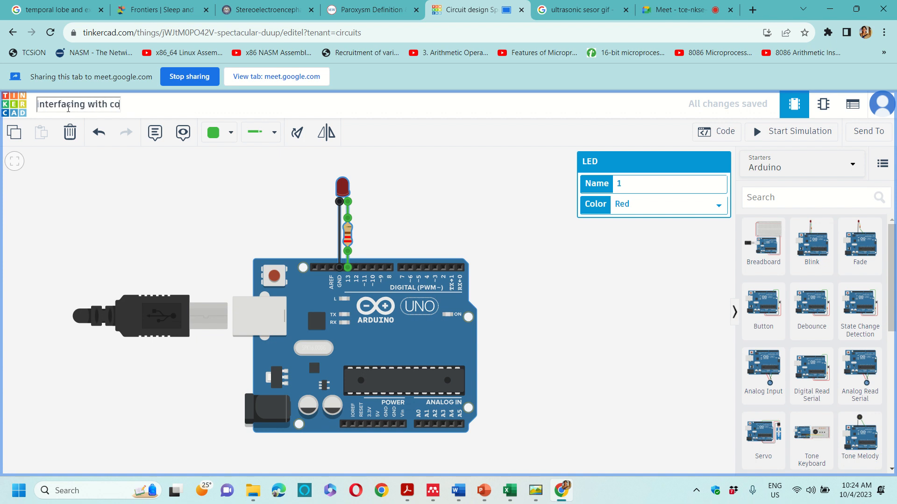
text(mmon anode)
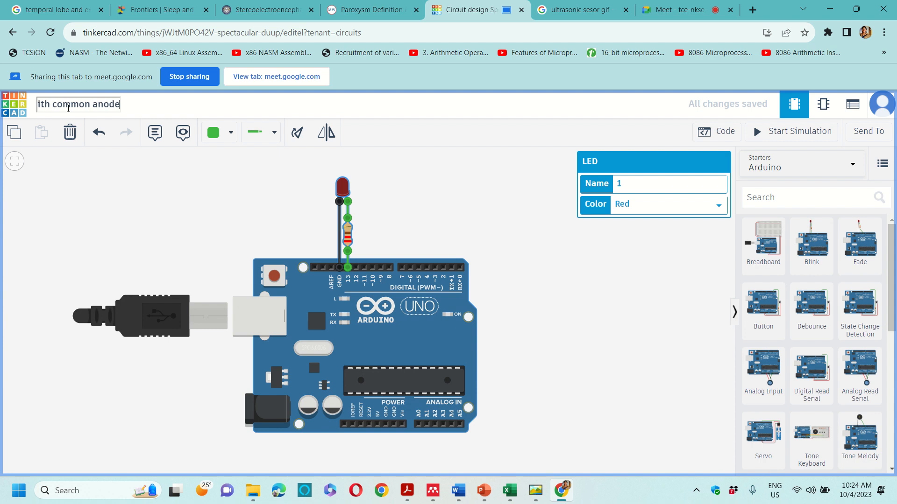
click(77, 220)
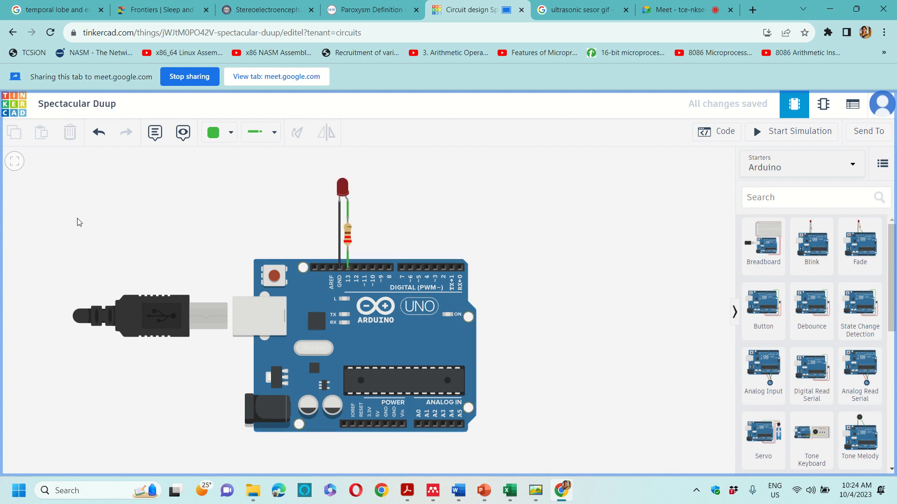
- Delete the black ground wire and both green wires connecting the LED, resistor and pin 13
click(339, 243)
key(Delete)
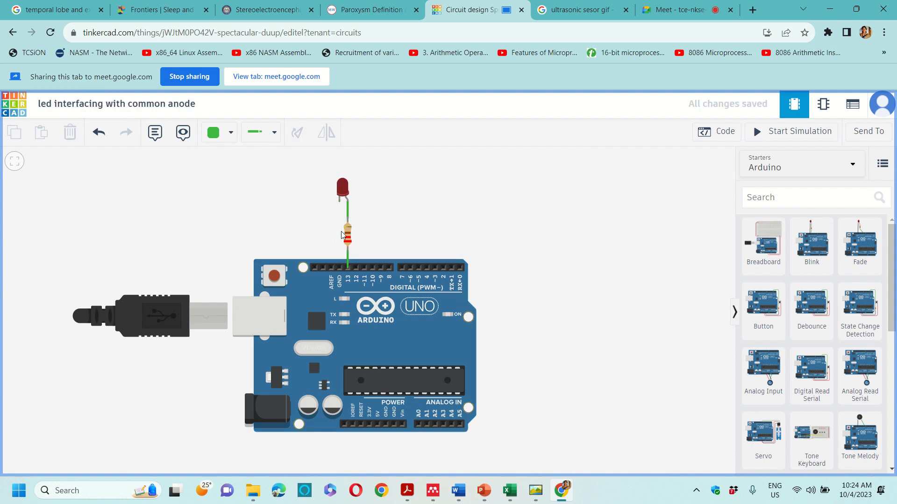
click(349, 213)
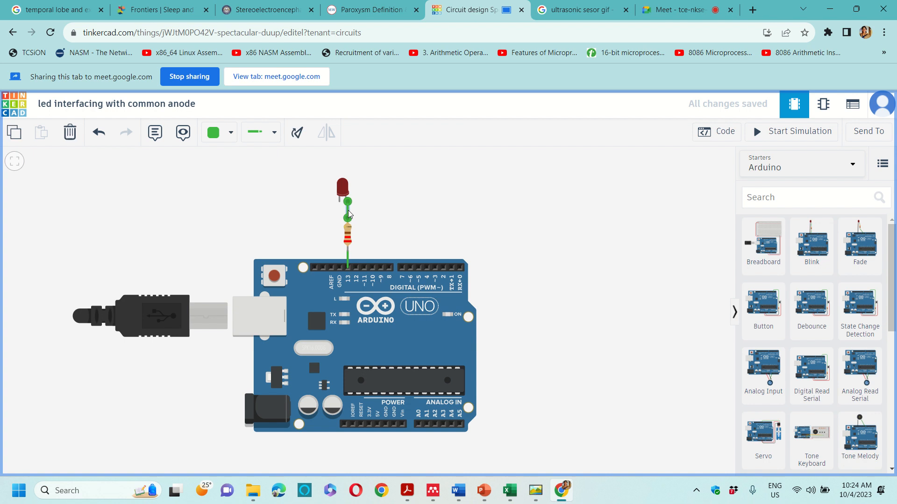
key(Delete)
click(347, 261)
key(Delete)
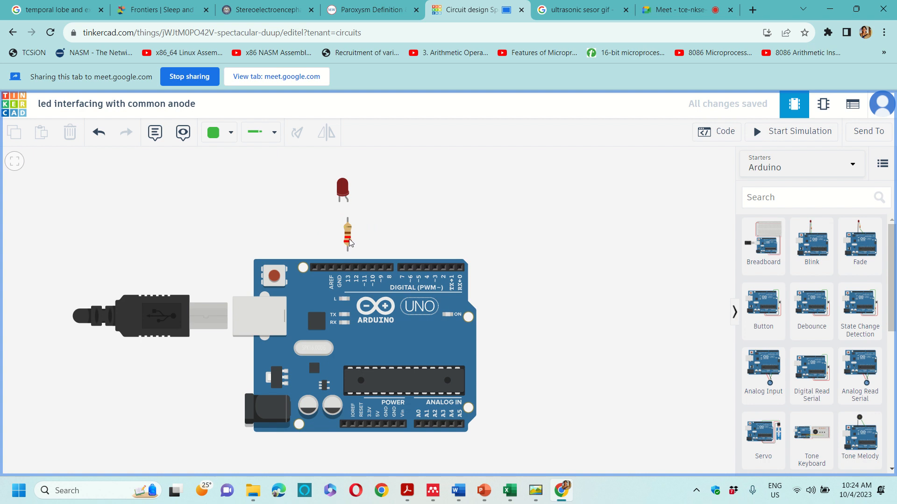
- Move the resistor under the LED's cathode, then wire the cathode to the resistor and the resistor to pin 13
mouse_move(350, 241)
mouse_down()
mouse_move(324, 237)
mouse_move(339, 233)
mouse_up()
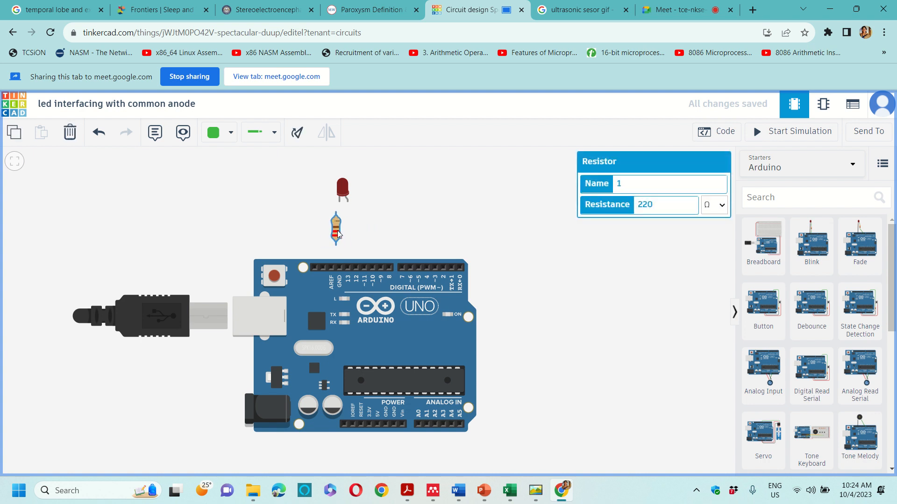
click(339, 204)
click(336, 212)
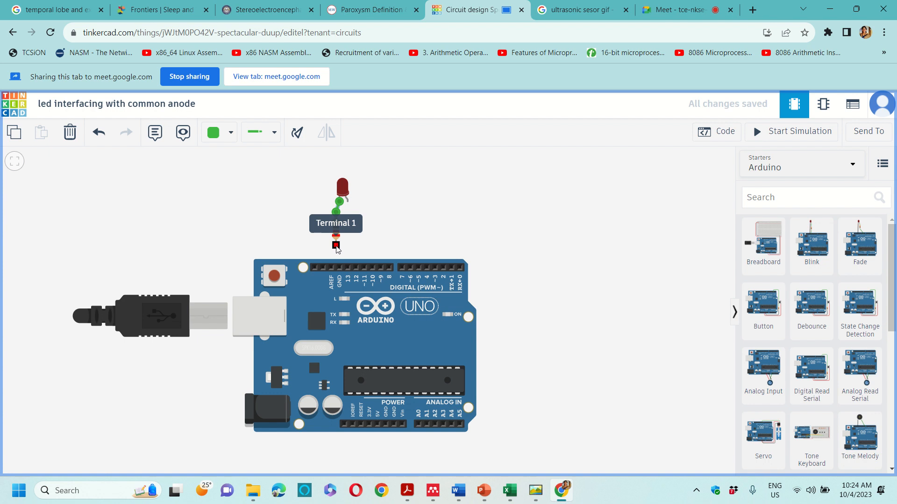
click(336, 246)
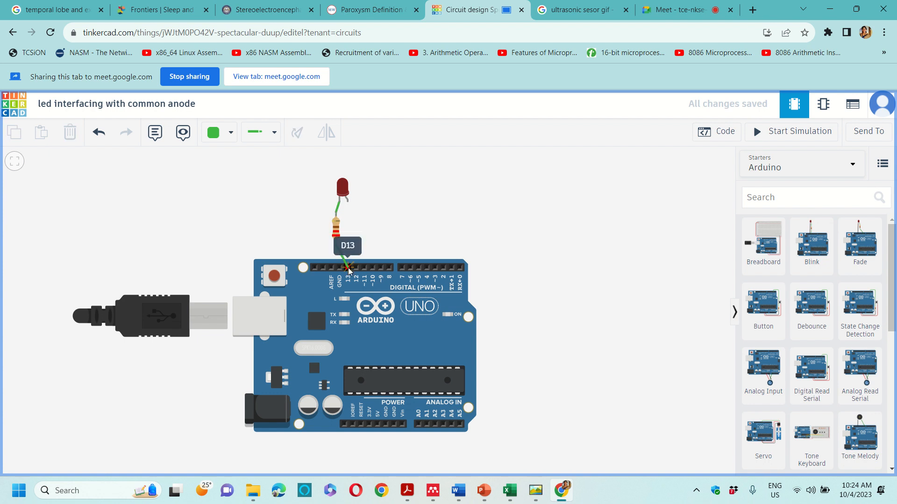
click(348, 268)
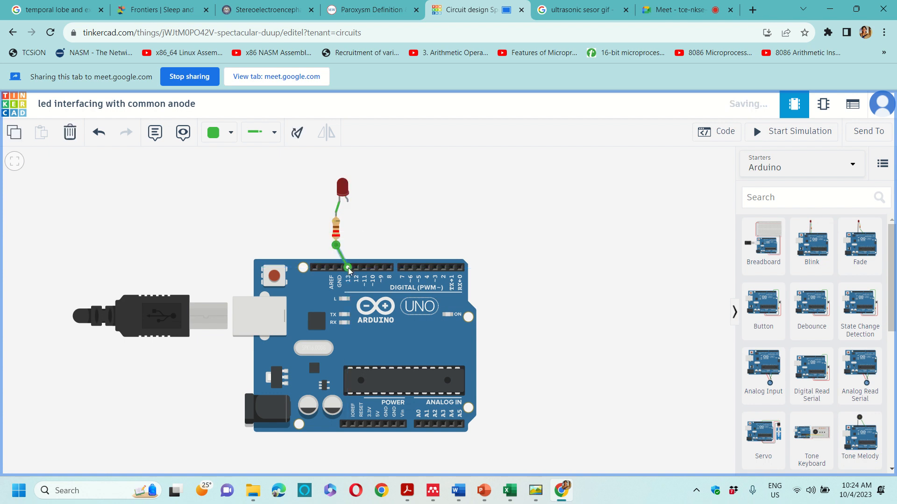
- Wire the LED's anode to the Arduino's 5V power pin
click(348, 201)
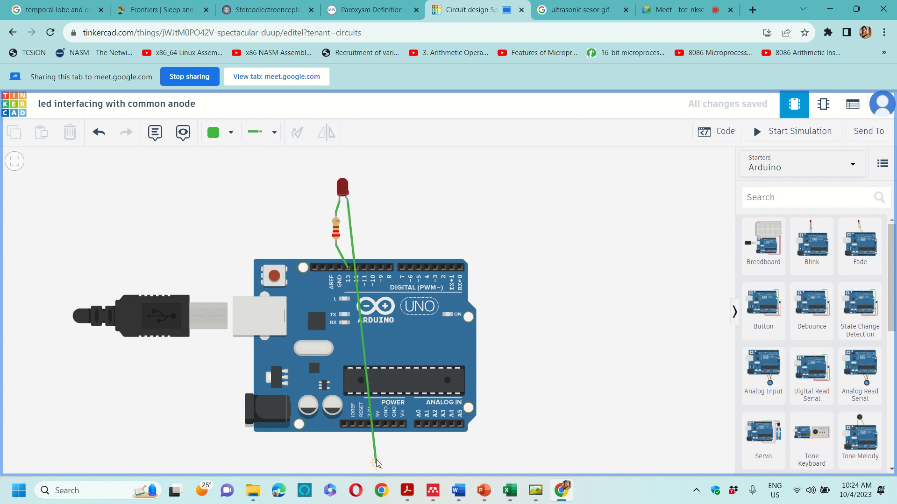
click(378, 424)
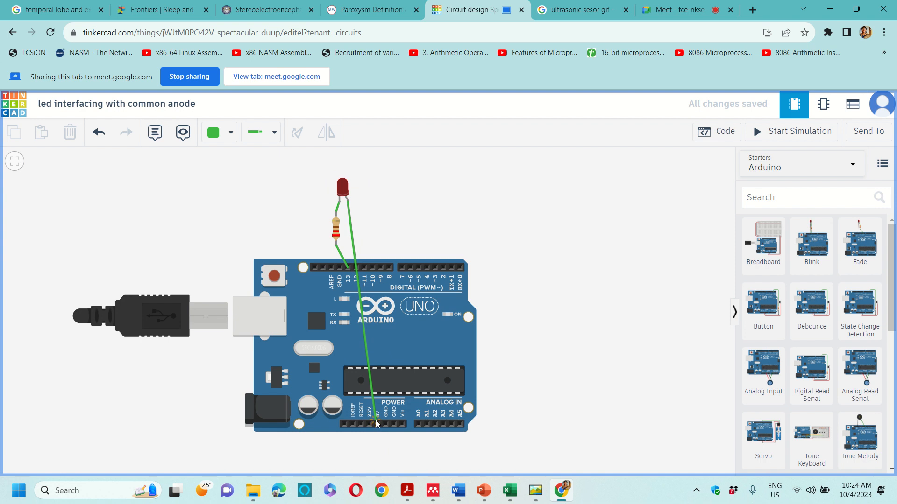
click(377, 425)
click(570, 299)
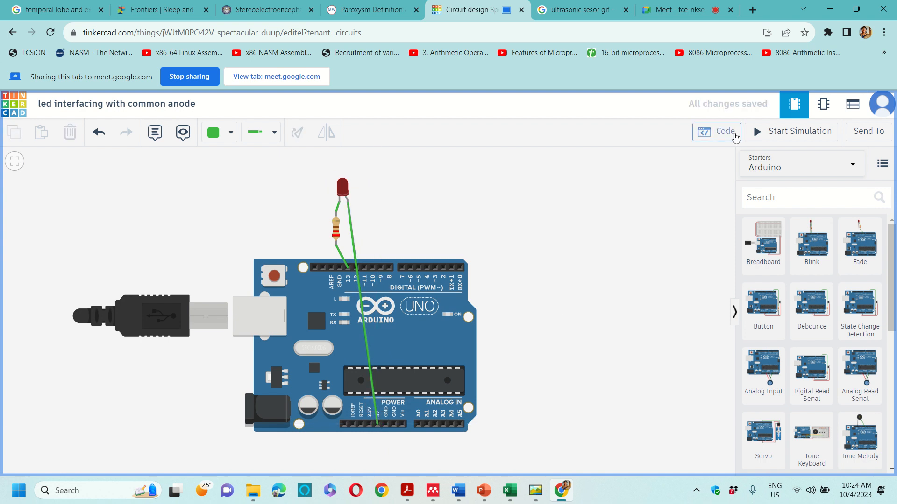
- Show the Arduino program and switch its editor from blocks to text mode, accepting the loss of the blocks
click(715, 131)
click(645, 168)
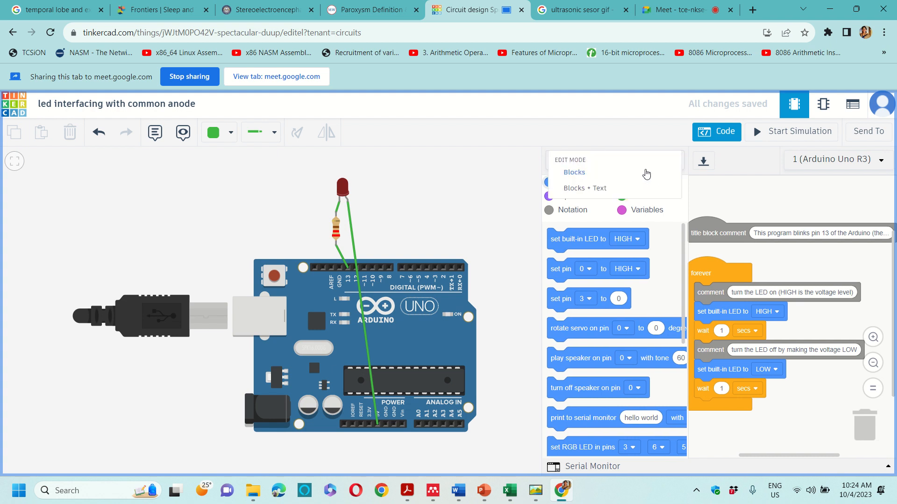
click(620, 207)
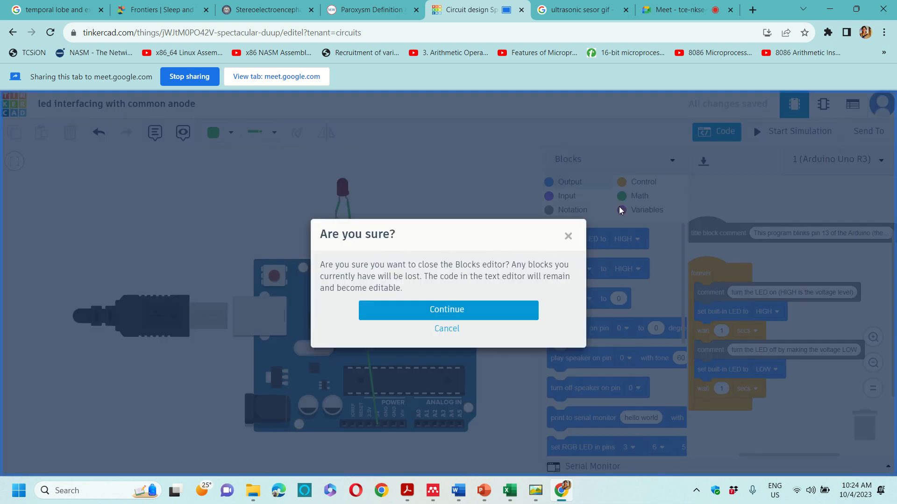
click(497, 309)
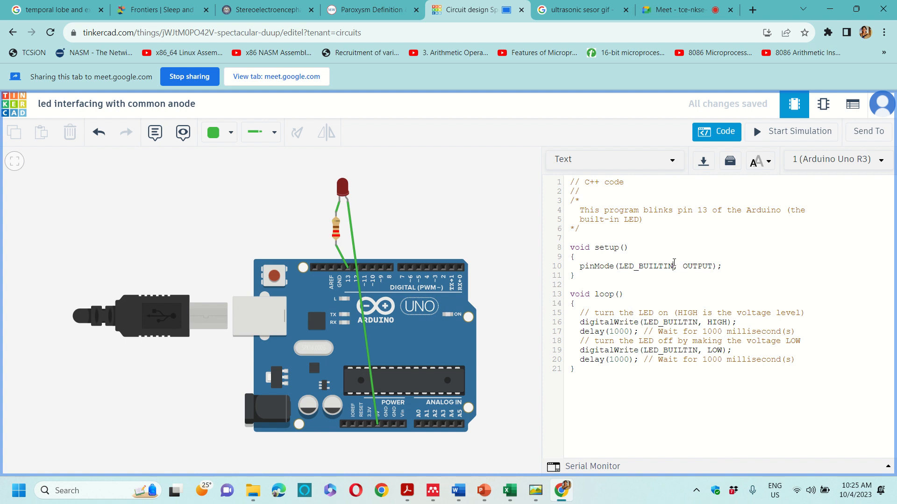
drag(674, 263, 619, 263)
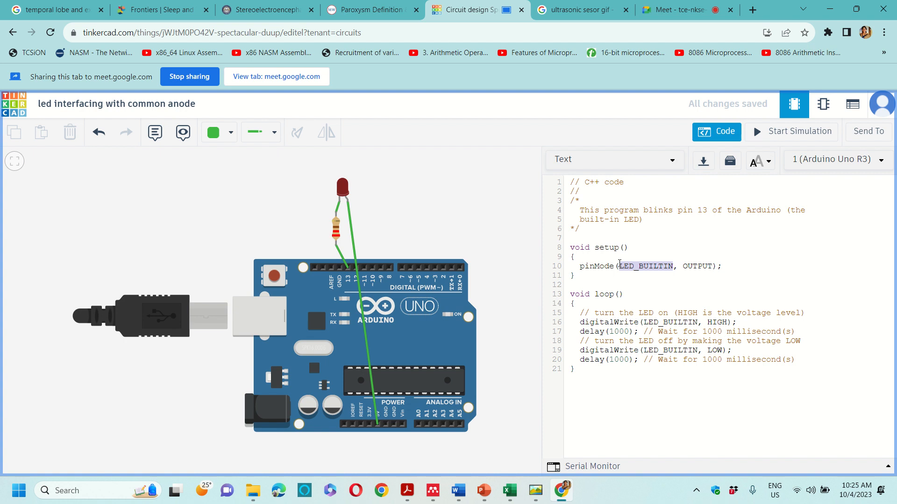
click(340, 255)
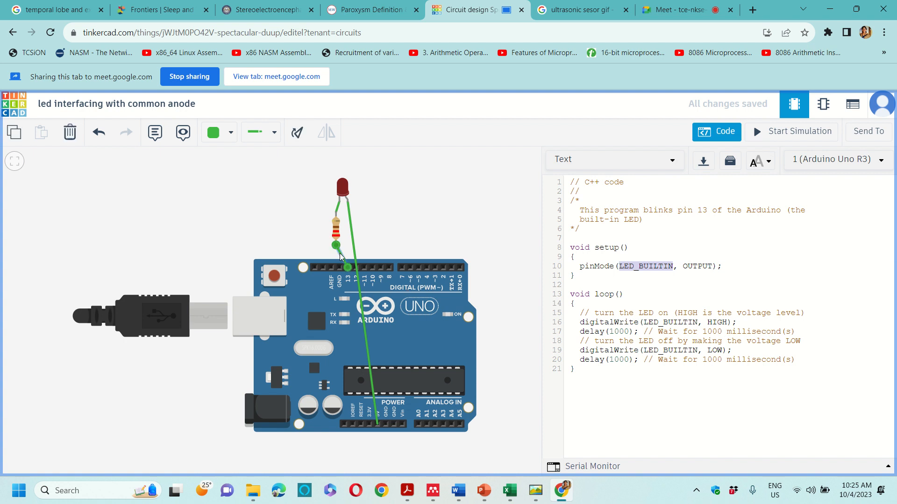
key(BackSpace)
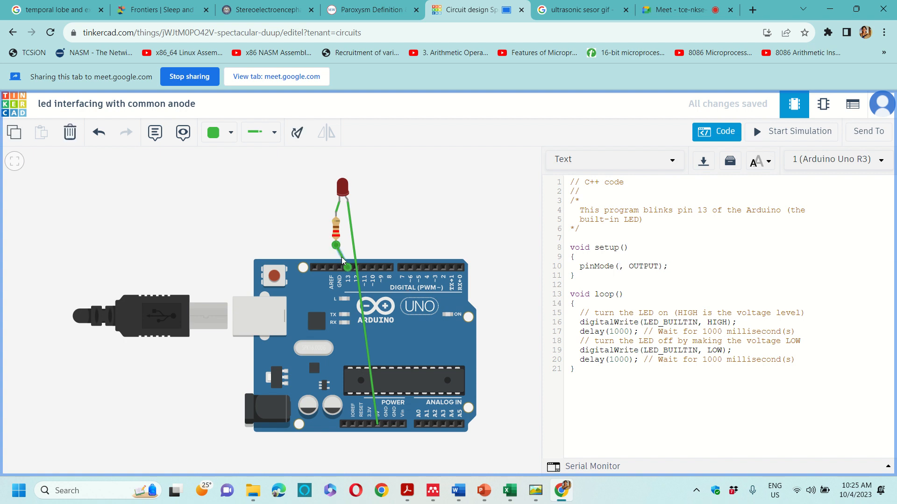
key(Delete)
- Delete the wire between the resistor and pin 13, and connect the resistor's lower terminal to pin 11 instead
click(430, 214)
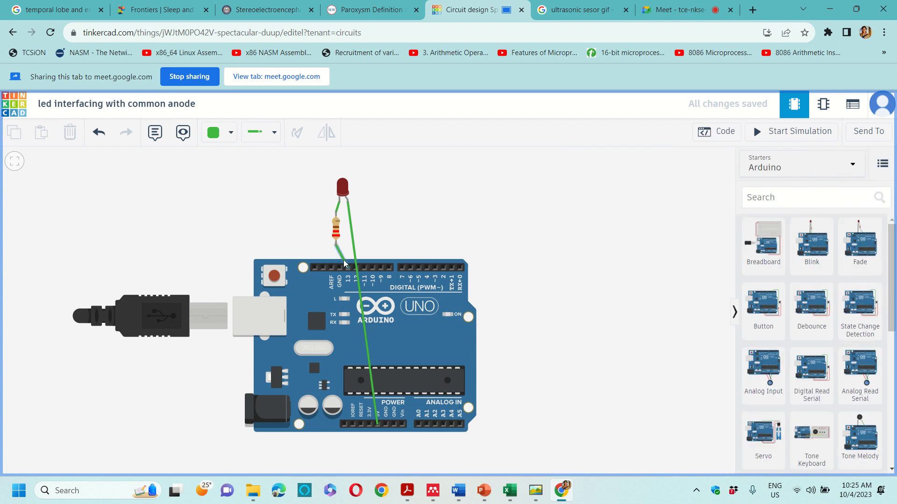
click(345, 266)
key(Delete)
click(336, 245)
click(351, 266)
click(356, 268)
click(365, 268)
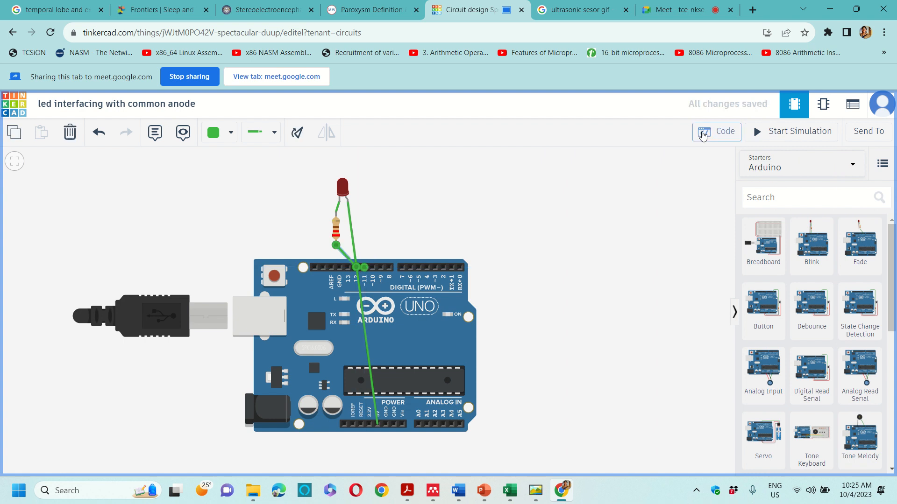
- Undo the accidental deletions in the program's pinMode line and replace its LED_BUILTIN argument with 11
click(703, 132)
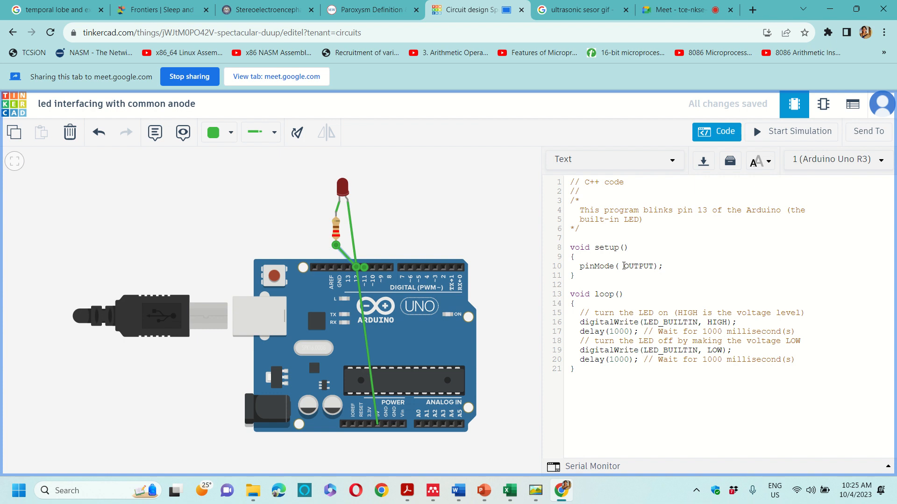
key(ctrl+z)
key(ctrl+z)
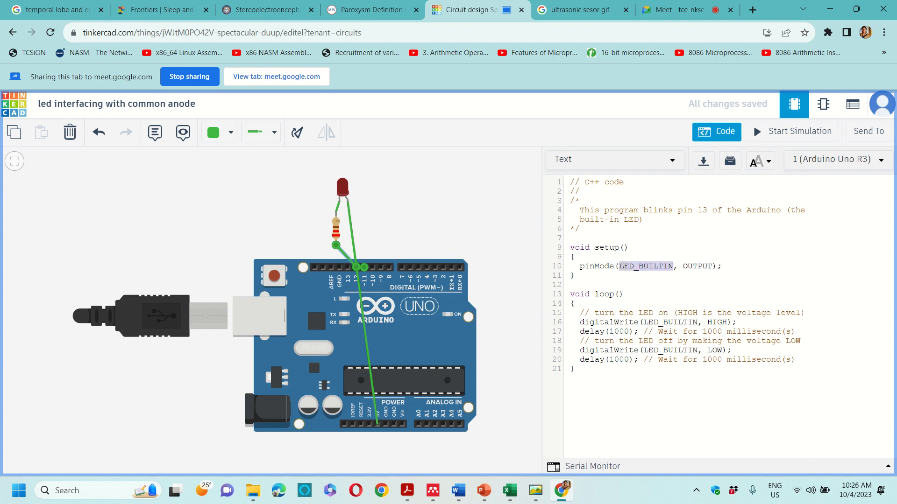
key(BackSpace)
text(11)
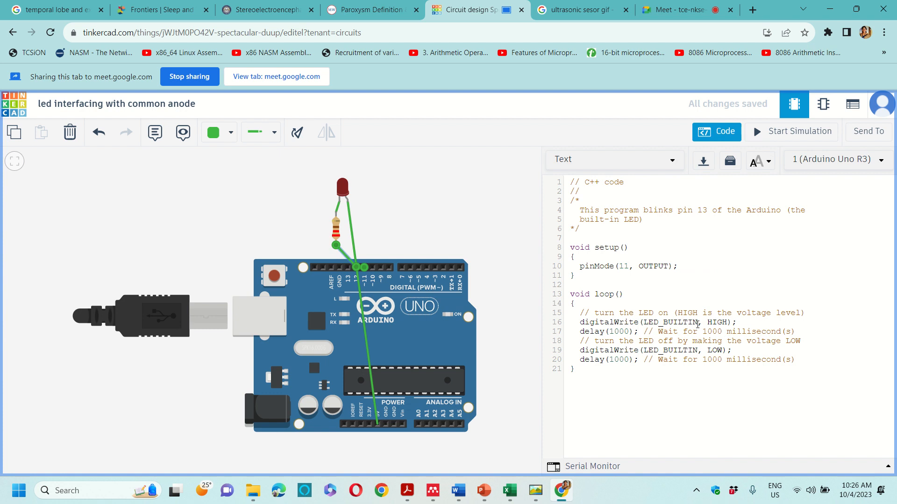
- Replace LED_BUILTIN with 11 in both digitalWrite calls of the loop function
drag(698, 322, 645, 324)
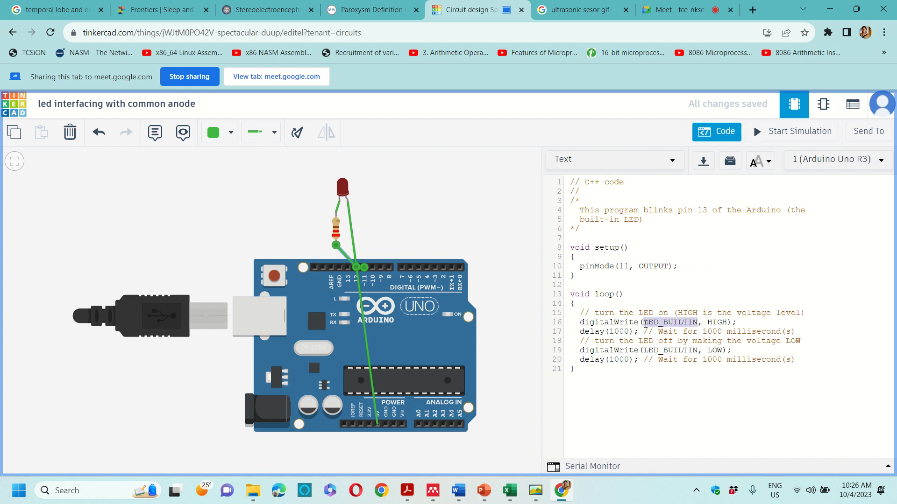
text(11)
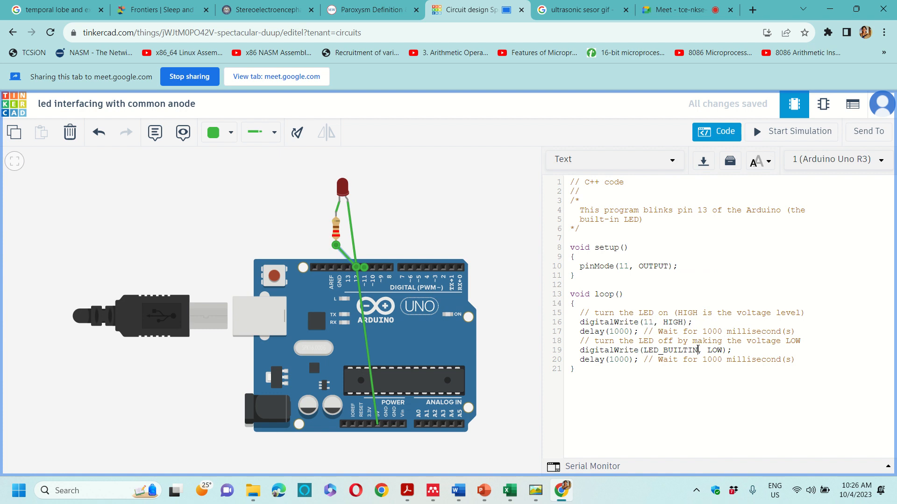
drag(698, 350, 647, 353)
text(11)
click(679, 421)
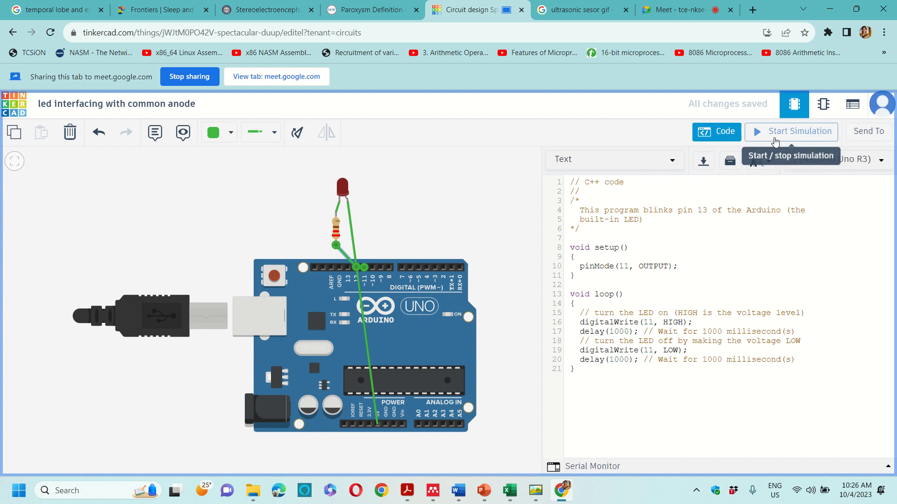
- Simulate the common anode circuit without the debugger hint, watch the LED, and stop the simulation
click(775, 133)
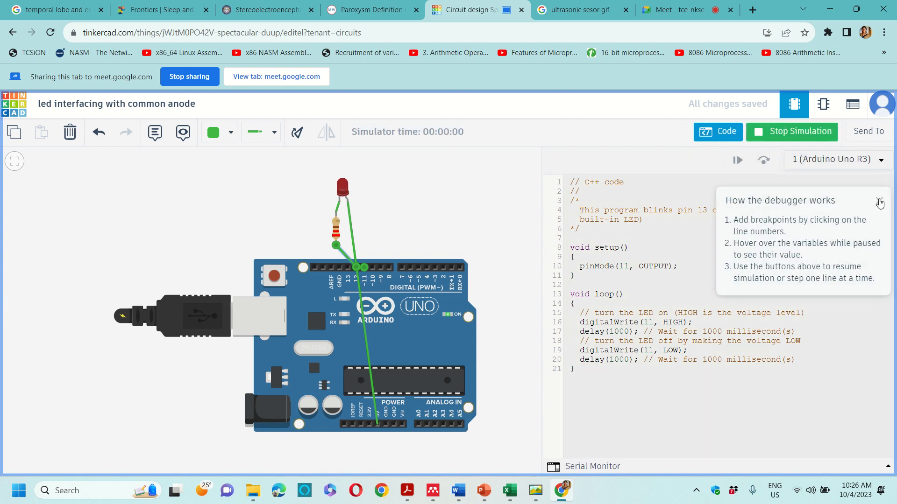
click(879, 204)
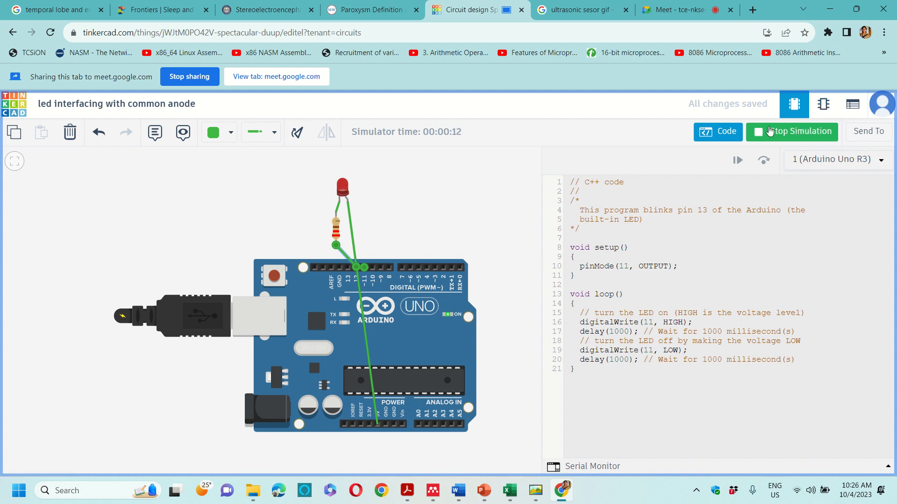
click(770, 130)
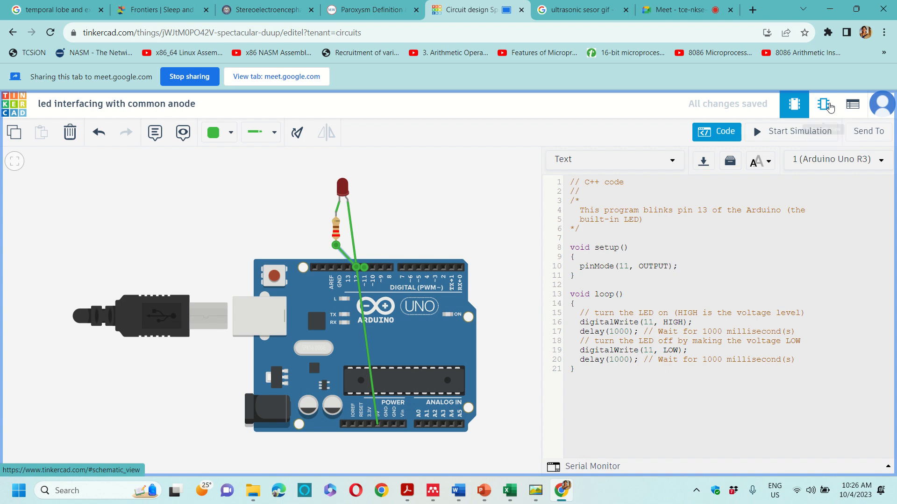
- Examine the schematic's LED, resistor and Arduino connections and the component list, and return to the circuit view
click(829, 107)
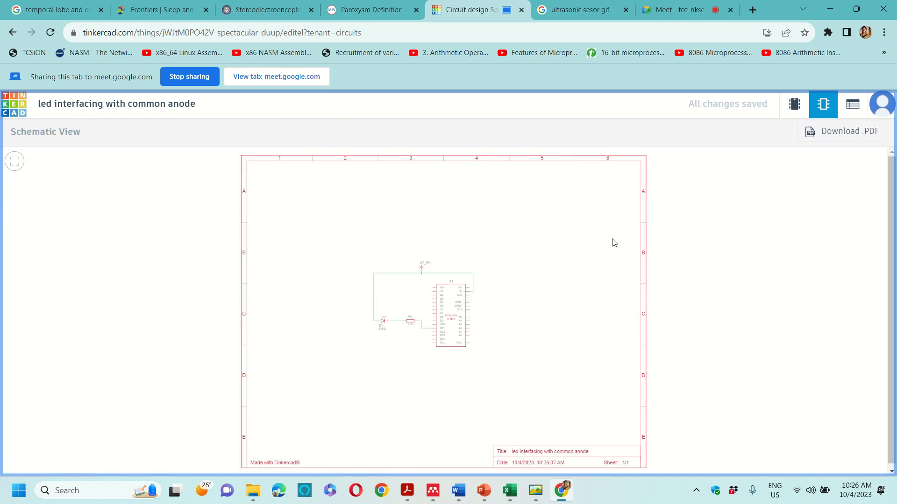
scroll(613, 242, up, 3)
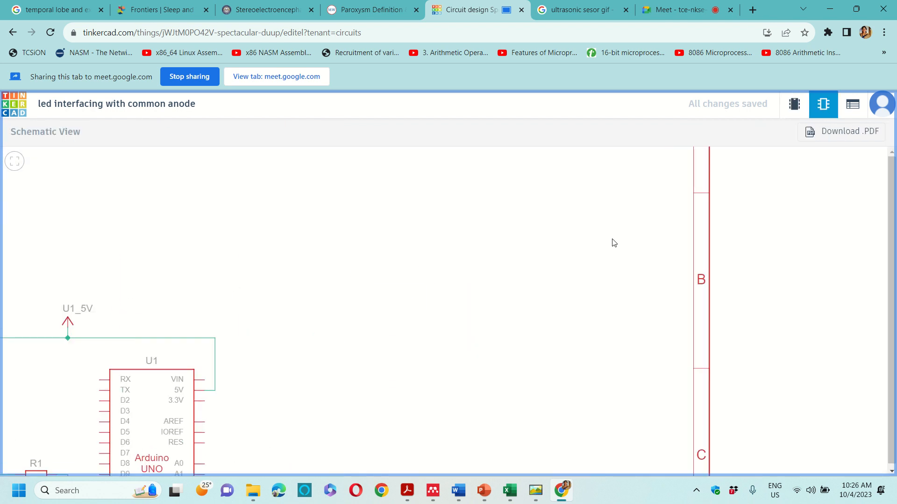
scroll(614, 243, down, 2)
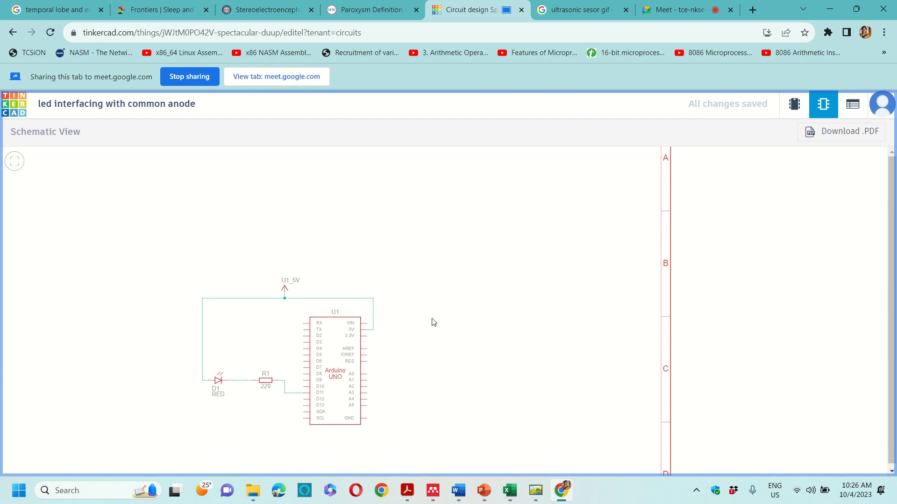
click(794, 104)
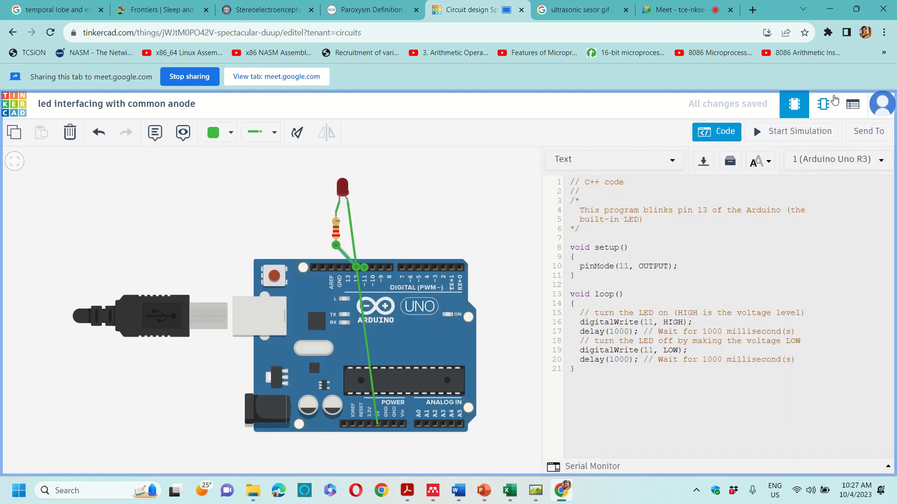
click(827, 112)
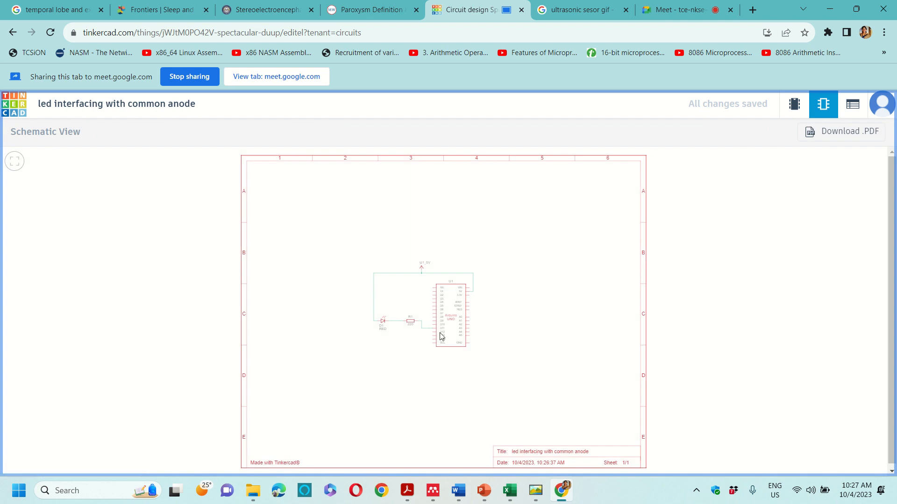
scroll(439, 348, up, 4)
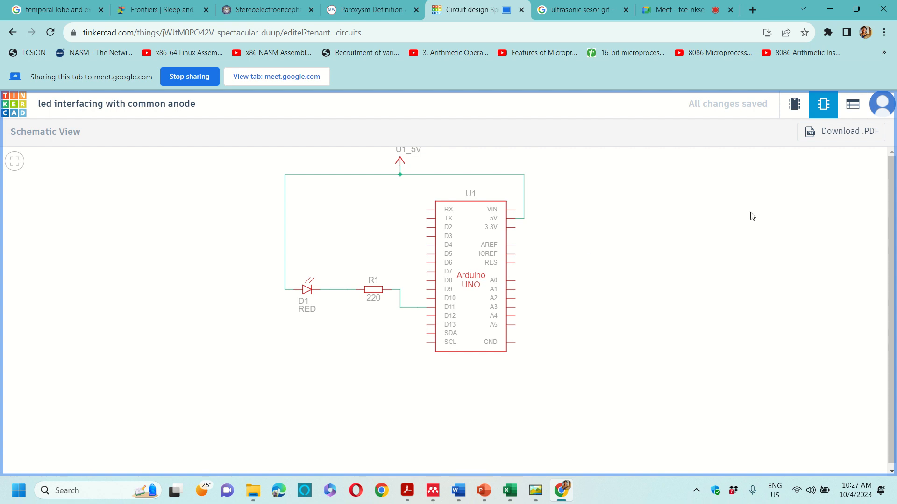
click(856, 107)
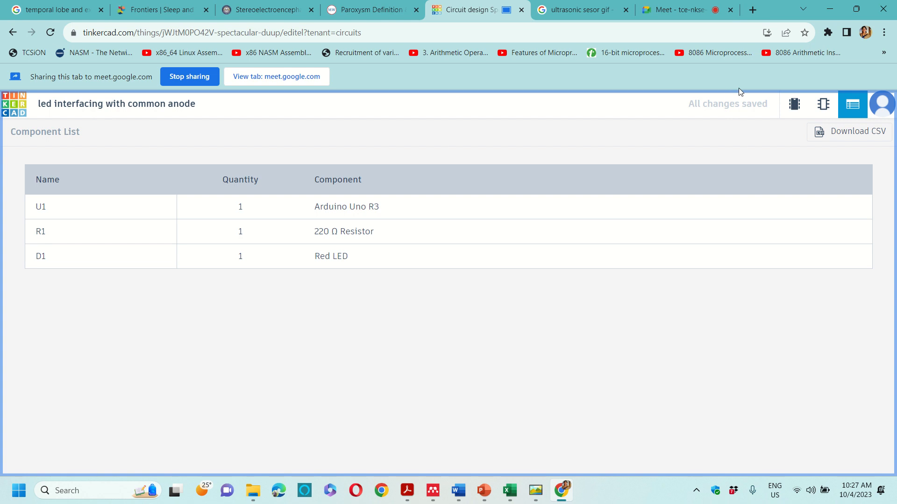
click(794, 105)
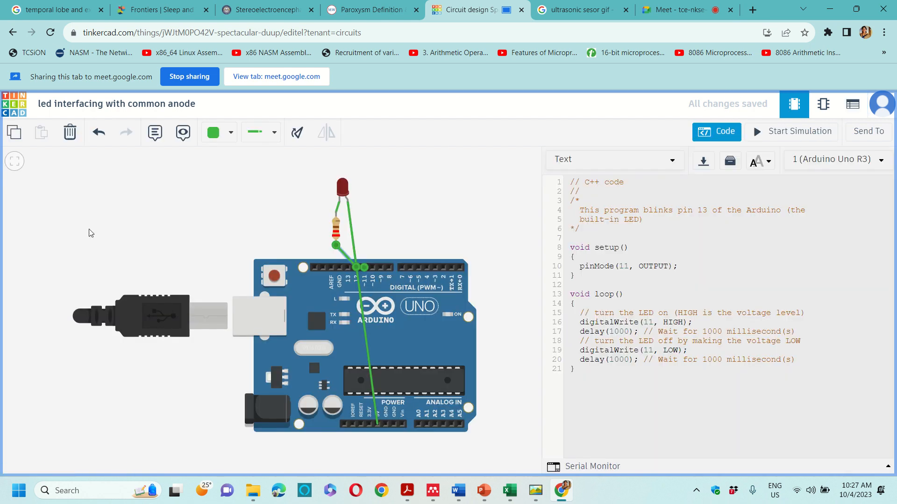
- Return to the dashboard and open the details page of the "LED interfacing common cathode" circuit
click(13, 32)
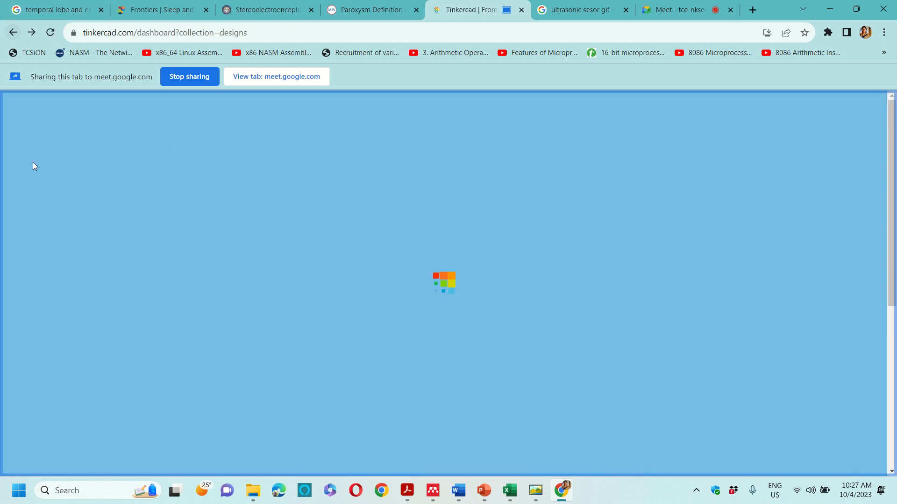
scroll(372, 320, down, 8)
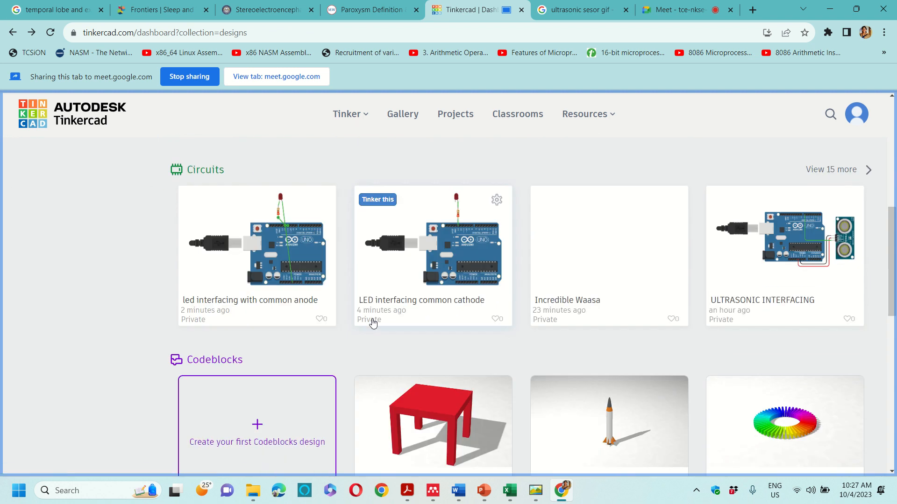
click(372, 322)
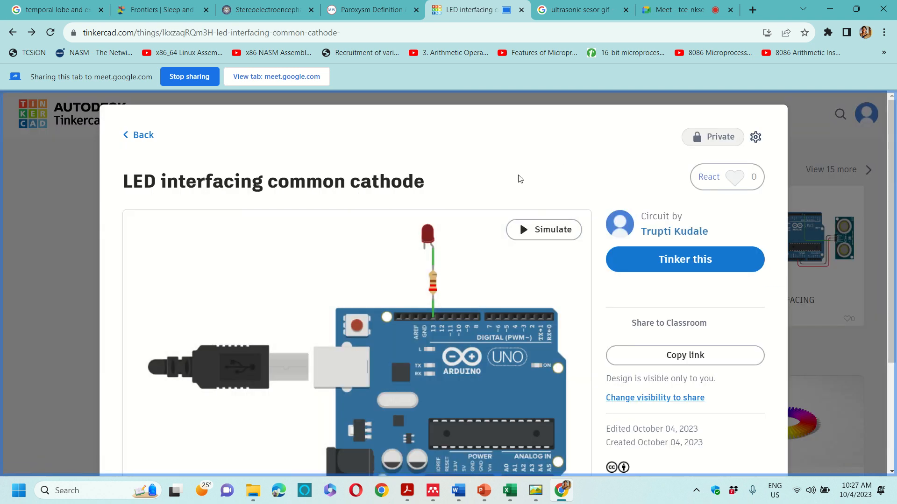
- Close the common cathode circuit's details and look through the dashboard's design sections and the account options
click(22, 319)
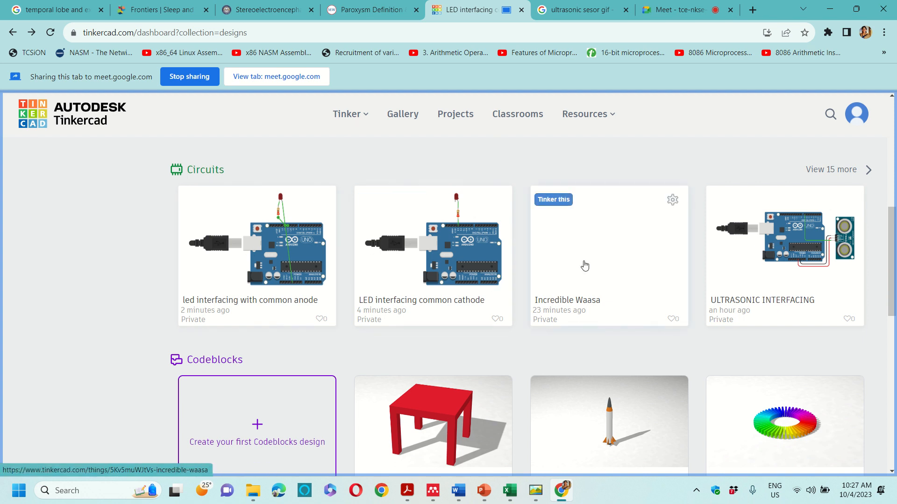
scroll(584, 265, down, 3)
scroll(585, 265, up, 8)
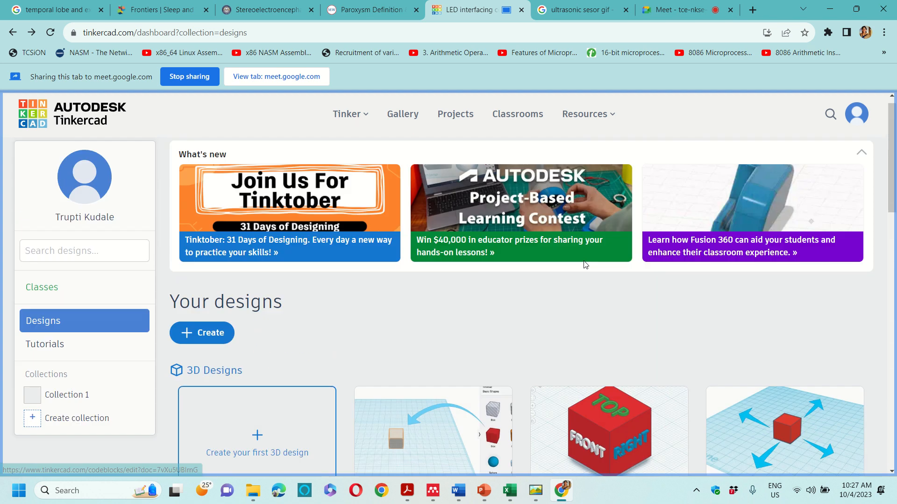
click(856, 114)
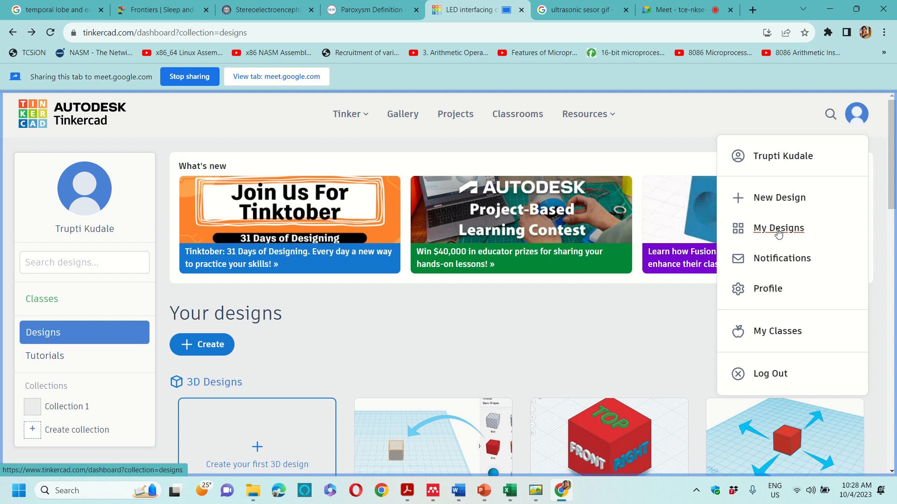
scroll(511, 372, down, 1)
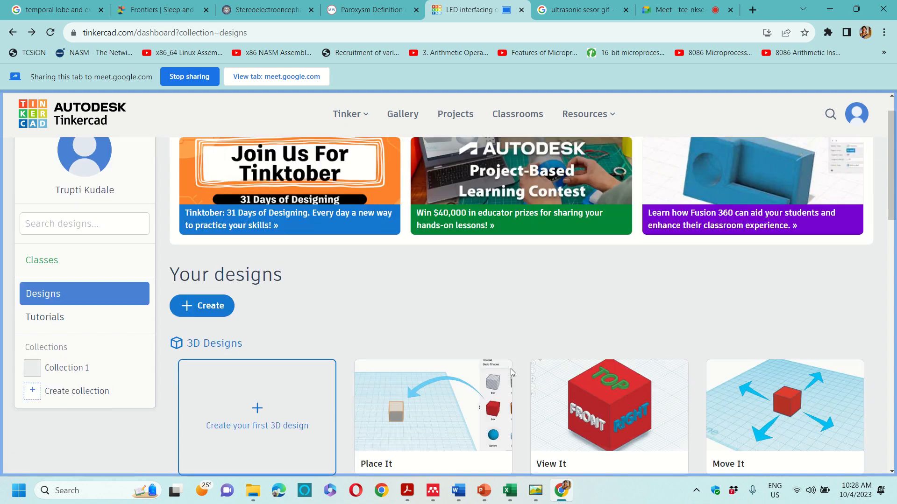
scroll(512, 372, down, 5)
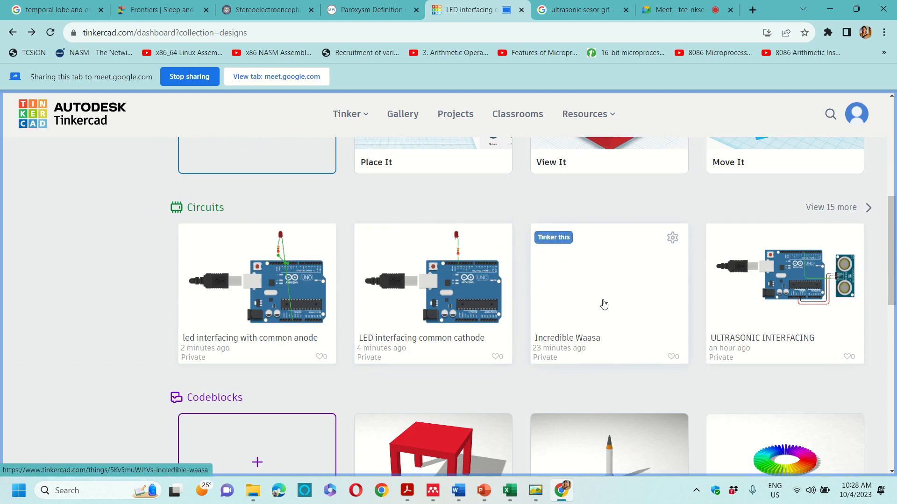
scroll(602, 302, down, 5)
scroll(604, 300, up, 6)
scroll(603, 299, up, 6)
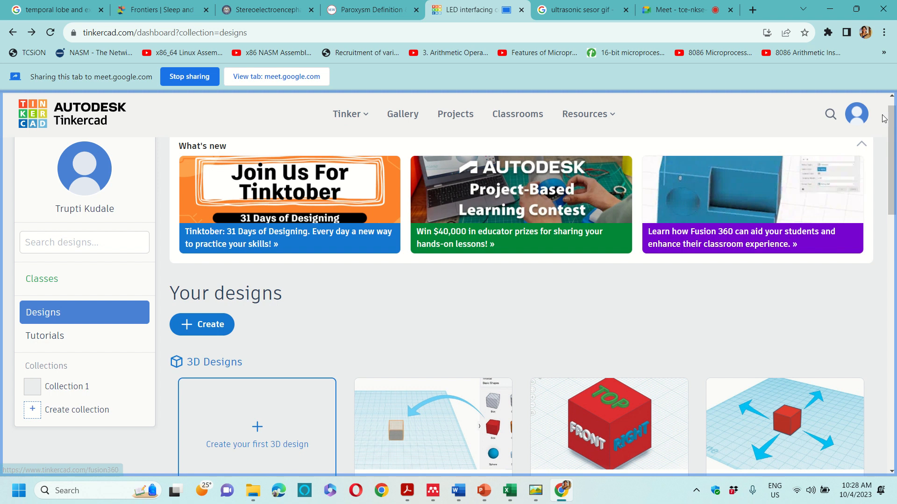
click(854, 123)
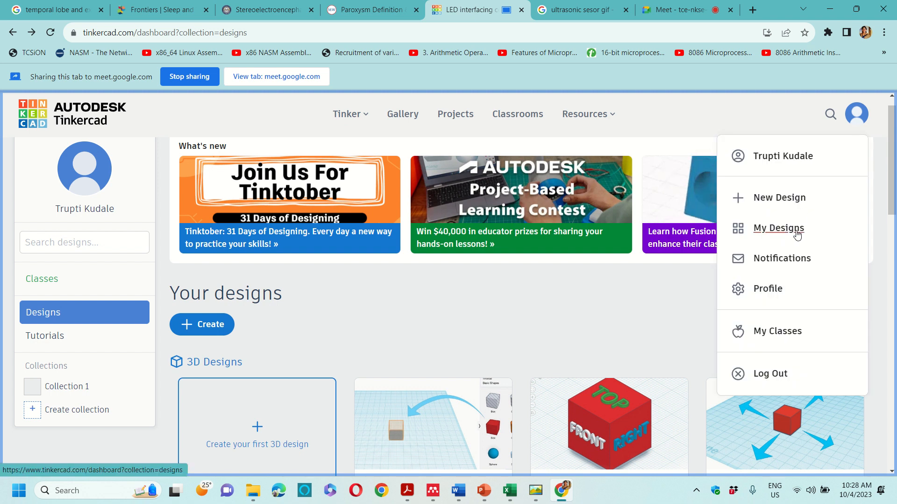
- Look over the details page of the "Incredible Waasa" circuit and return to the dashboard
scroll(411, 363, down, 5)
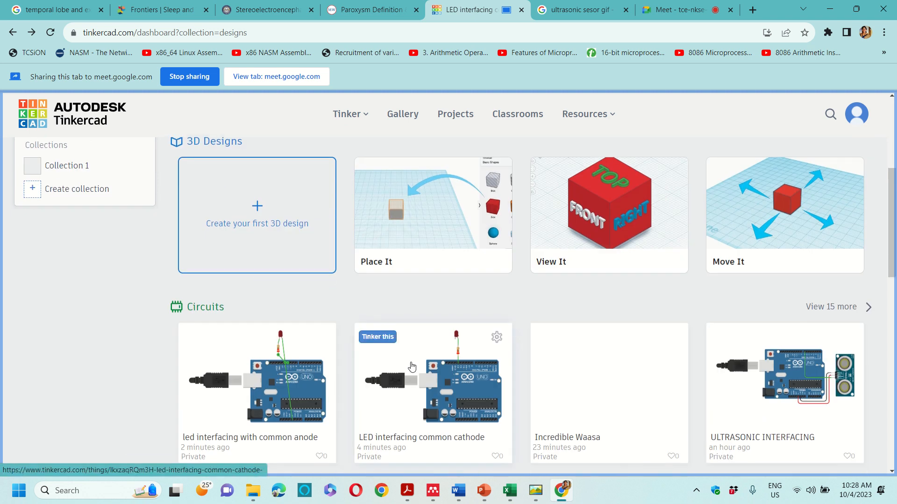
scroll(411, 366, down, 1)
click(588, 343)
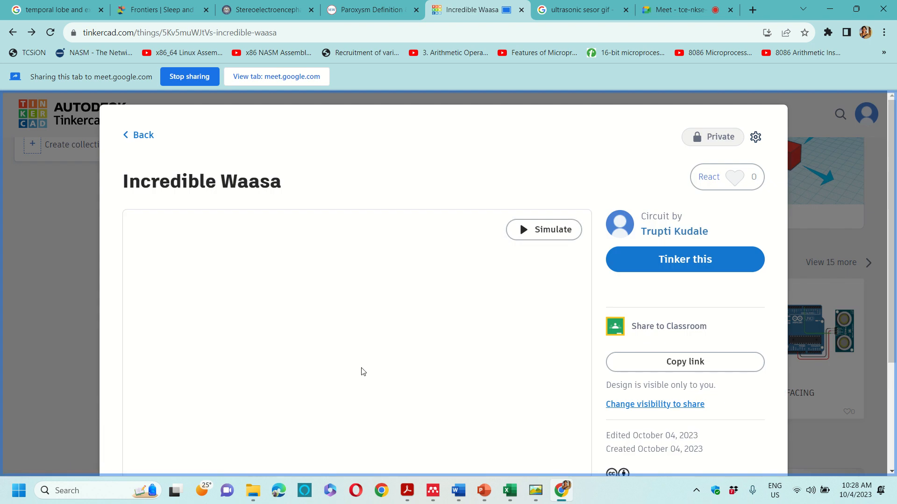
scroll(362, 370, down, 3)
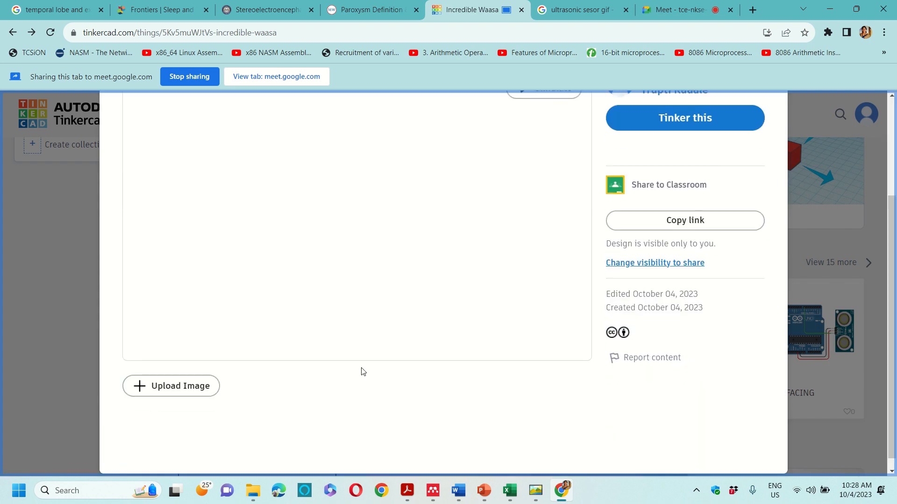
scroll(363, 370, up, 3)
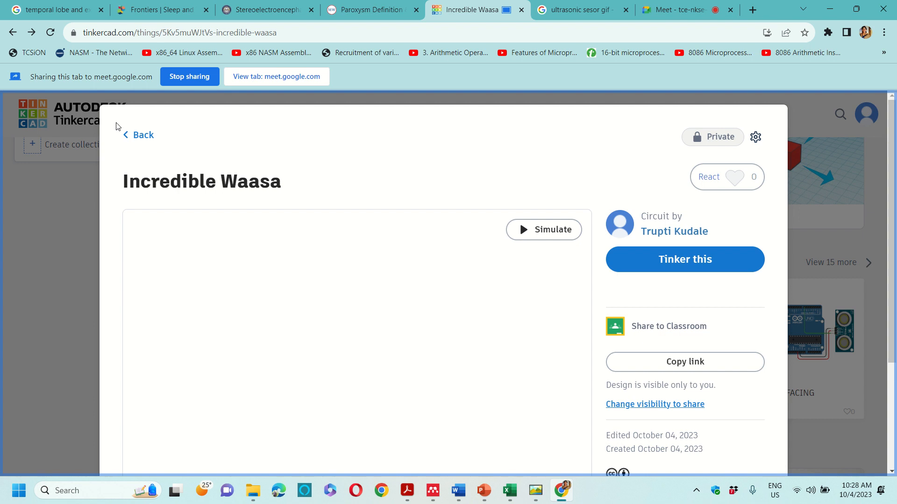
click(141, 135)
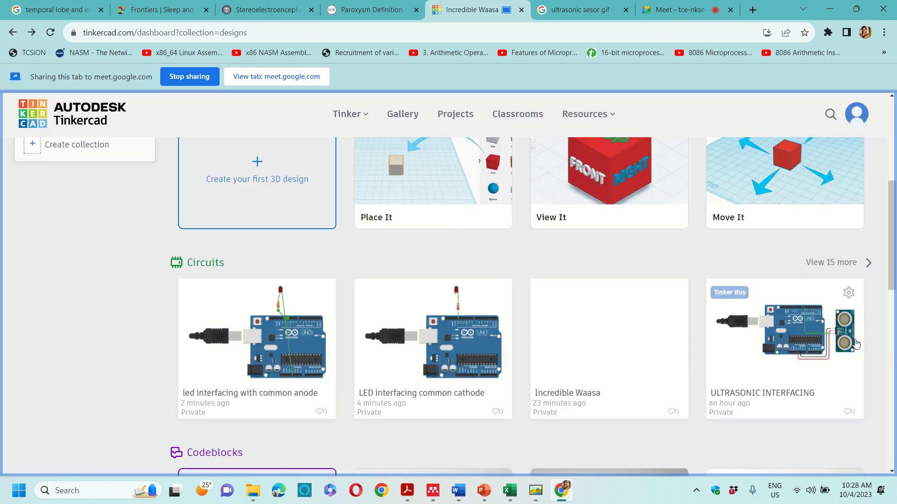
- Create a new blank circuit from the designs dashboard and dismiss the hint about pre-made starter circuits
scroll(813, 366, up, 6)
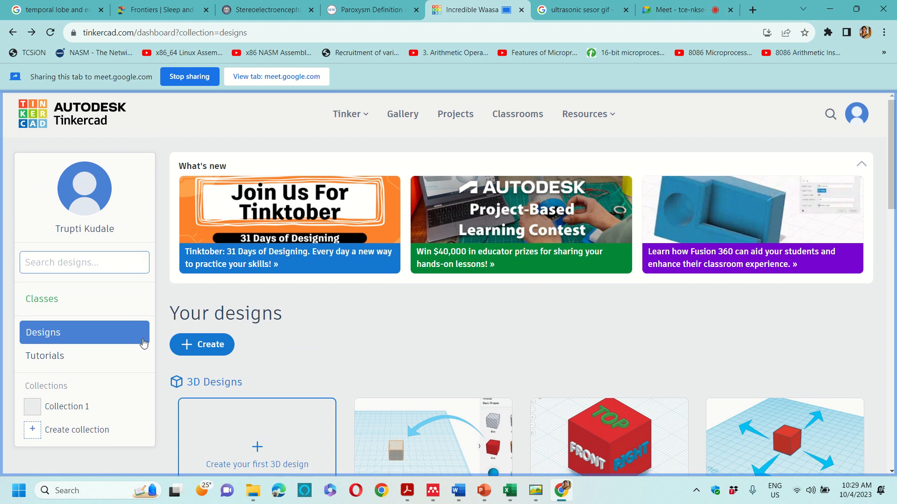
click(186, 349)
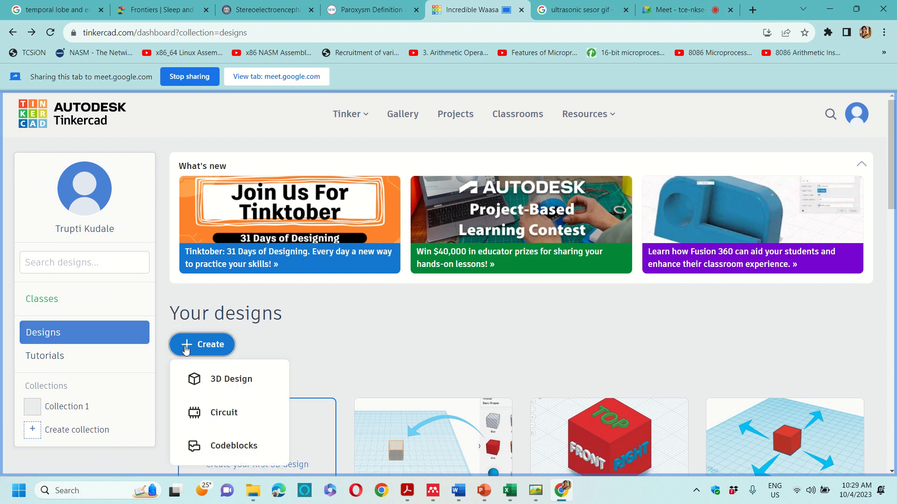
click(198, 416)
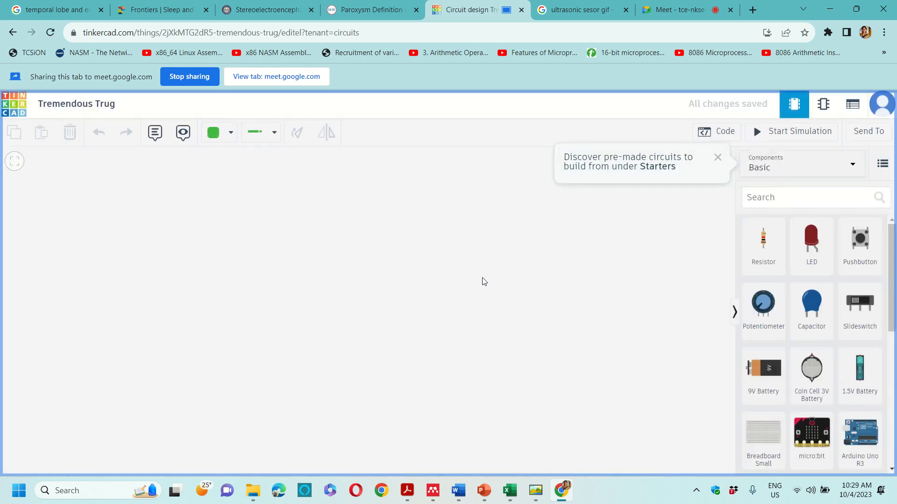
click(718, 159)
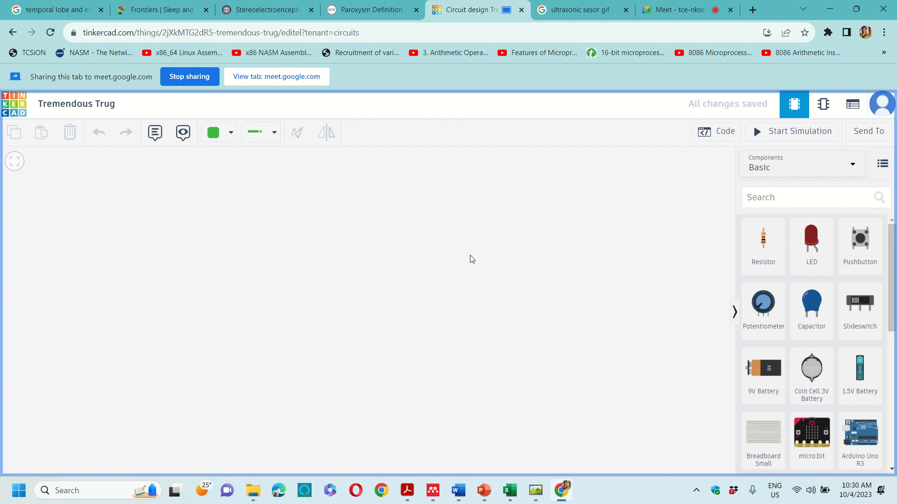
- View the open Google results for "ultrasonic sesor gif" and return to the blank circuit in Tinkercad
click(570, 4)
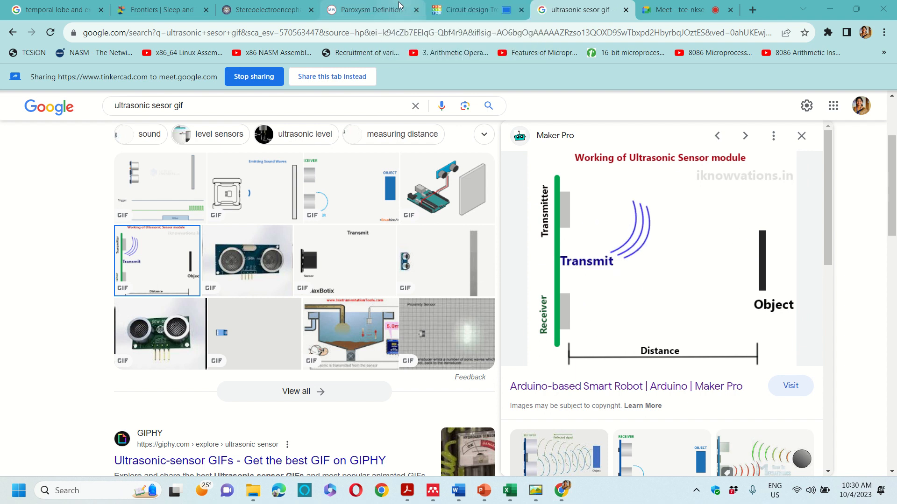
click(451, 13)
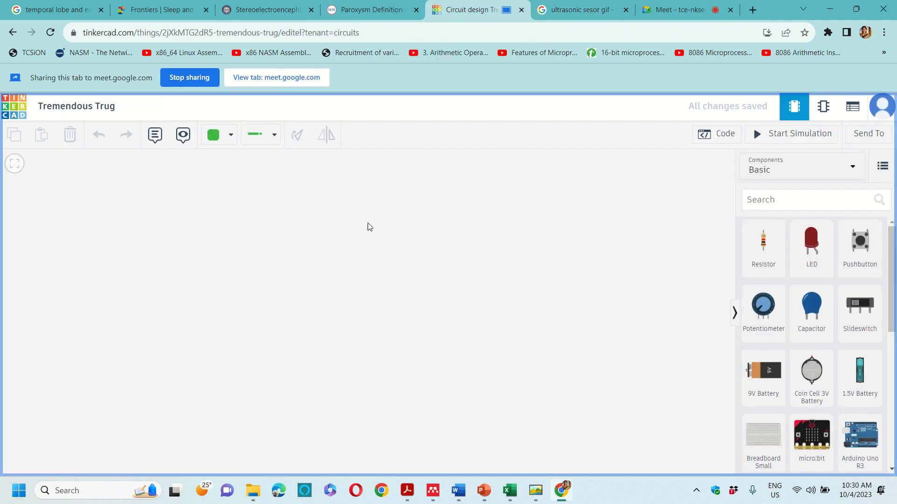
mouse_move(455, 1)
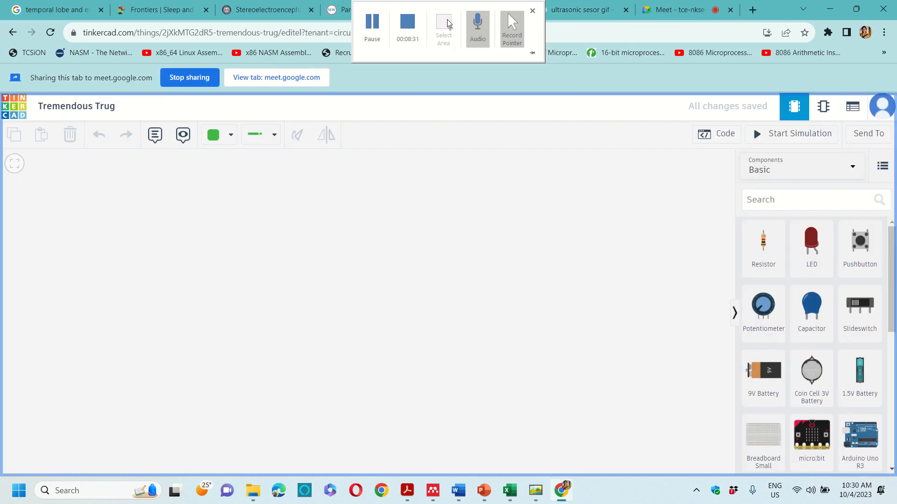